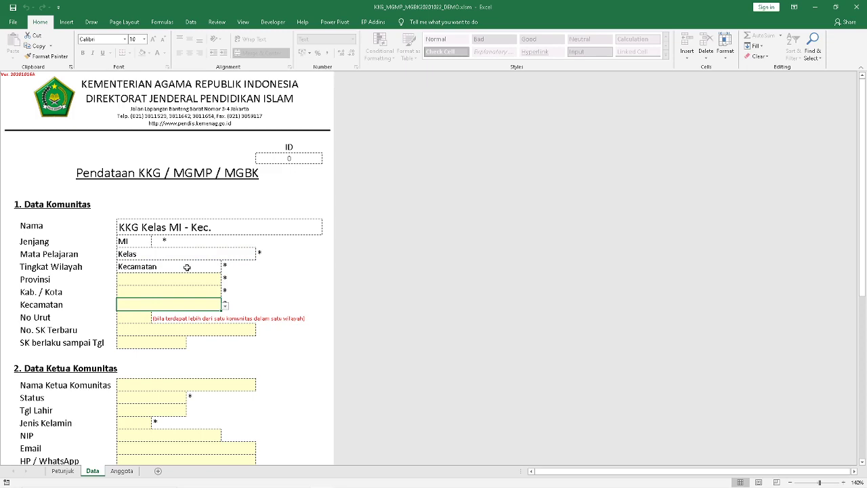
{"action": "left_click", "coordinate": [187, 267]}
{"action": "key", "text": "alt+Down"}
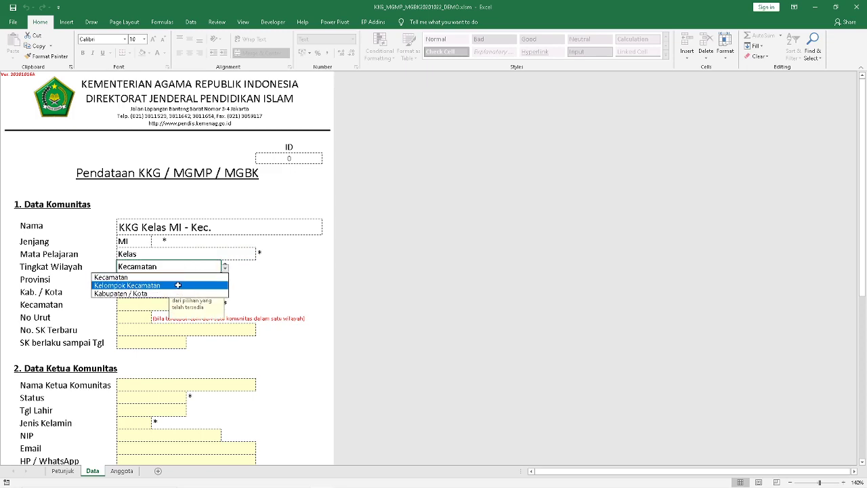
{"action": "left_click", "coordinate": [178, 285]}
{"action": "left_click", "coordinate": [125, 306]}
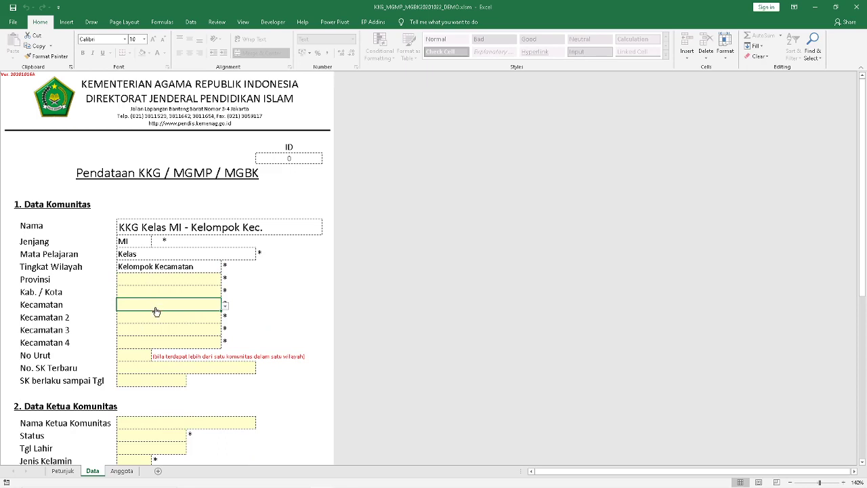
{"action": "left_click", "coordinate": [206, 268]}
{"action": "left_click", "coordinate": [225, 267]}
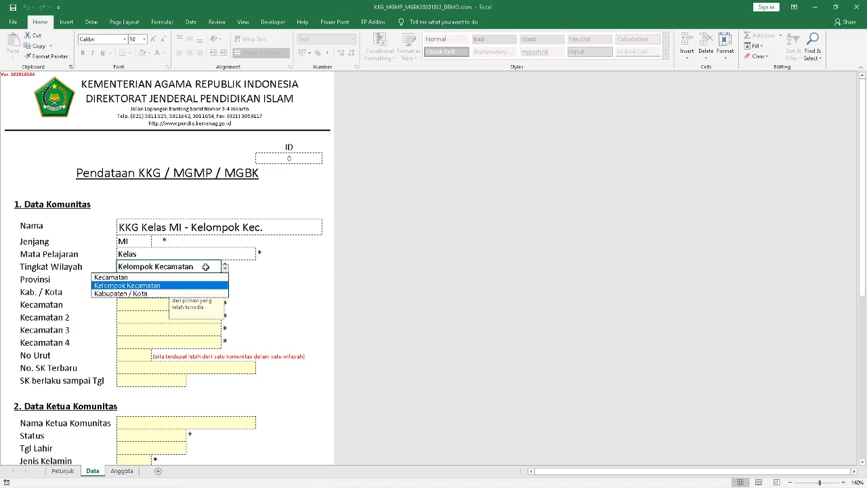
{"action": "left_click", "coordinate": [200, 273]}
{"action": "left_click", "coordinate": [134, 279]}
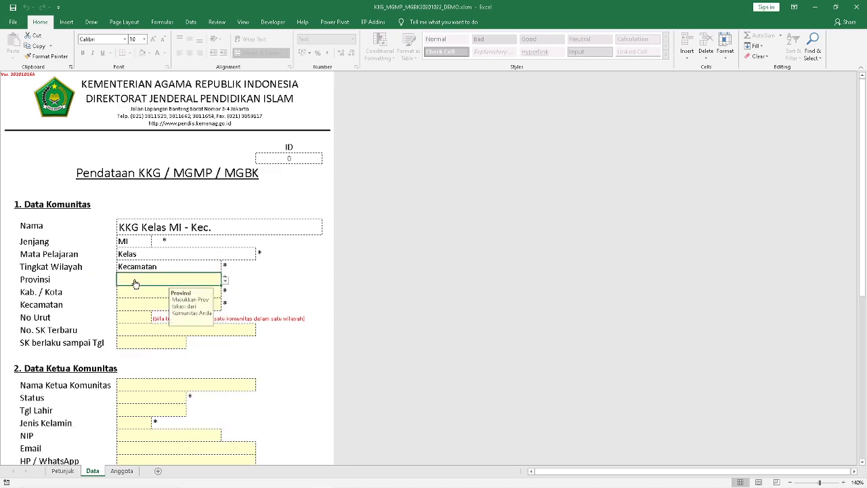
Set the province to Jawa Timur and the regency to Kab. Malang 3507
{"action": "left_click", "coordinate": [224, 281]}
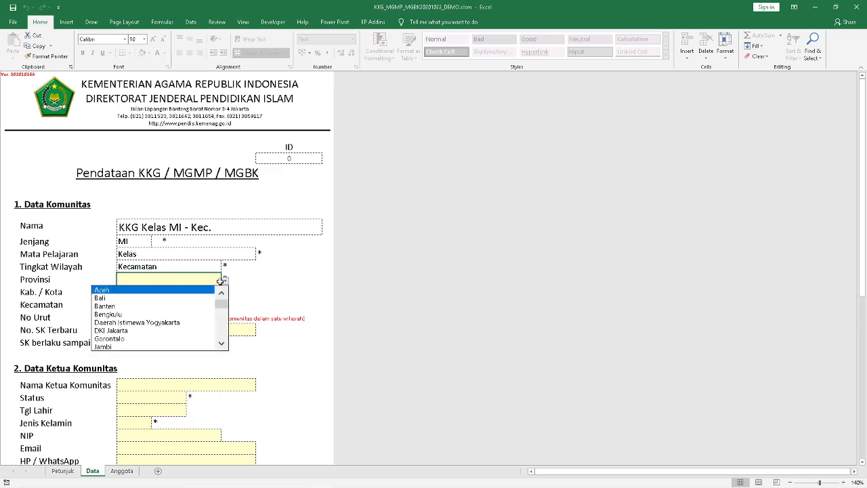
{"action": "left_click_drag", "start_coordinate": [221, 303], "coordinate": [220, 311]}
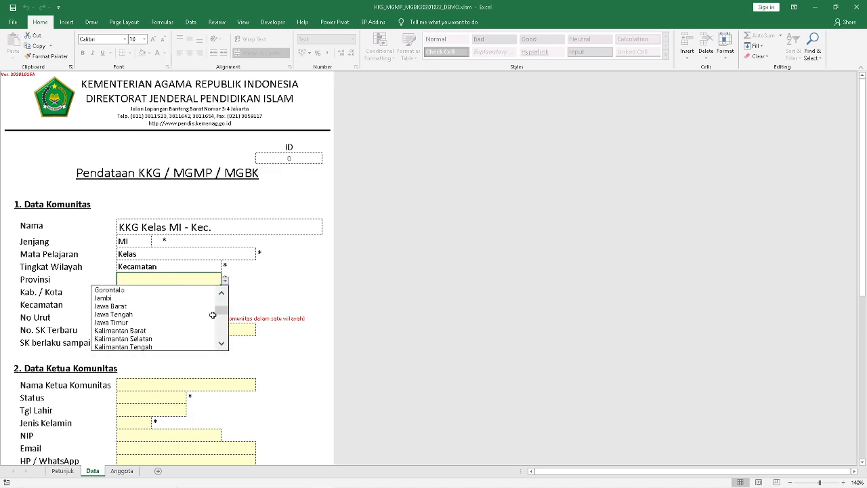
{"action": "left_click", "coordinate": [162, 323]}
{"action": "left_click", "coordinate": [138, 296]}
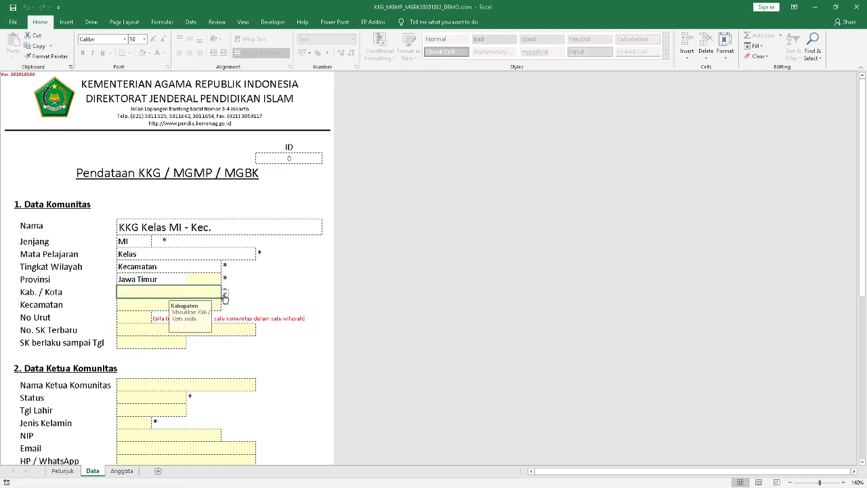
{"action": "left_click", "coordinate": [224, 296]}
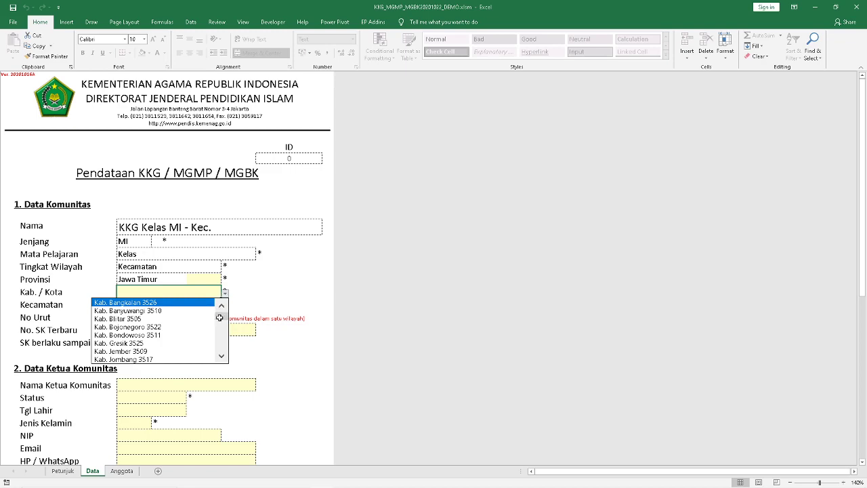
{"action": "left_click_drag", "start_coordinate": [219, 317], "coordinate": [222, 346]}
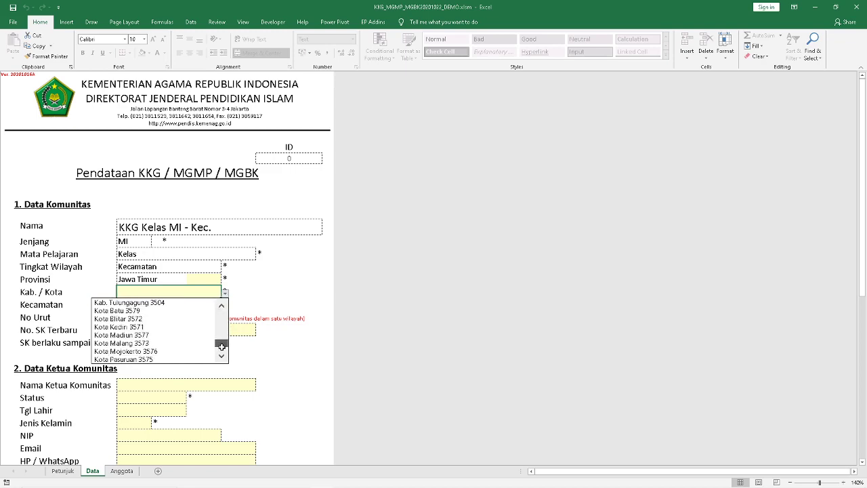
{"action": "left_click", "coordinate": [221, 306]}
{"action": "left_click", "coordinate": [221, 306]}
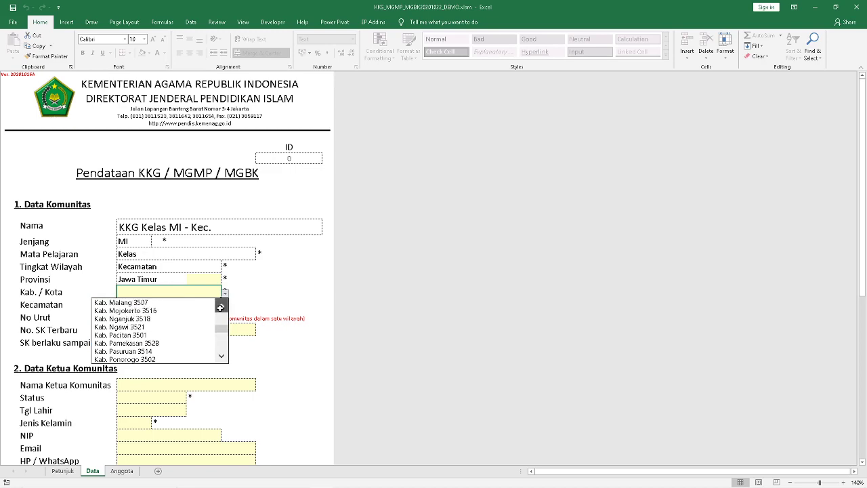
{"action": "left_click", "coordinate": [199, 310]}
Choose Dau 350722 as the district (Kecamatan)
{"action": "left_click", "coordinate": [135, 304]}
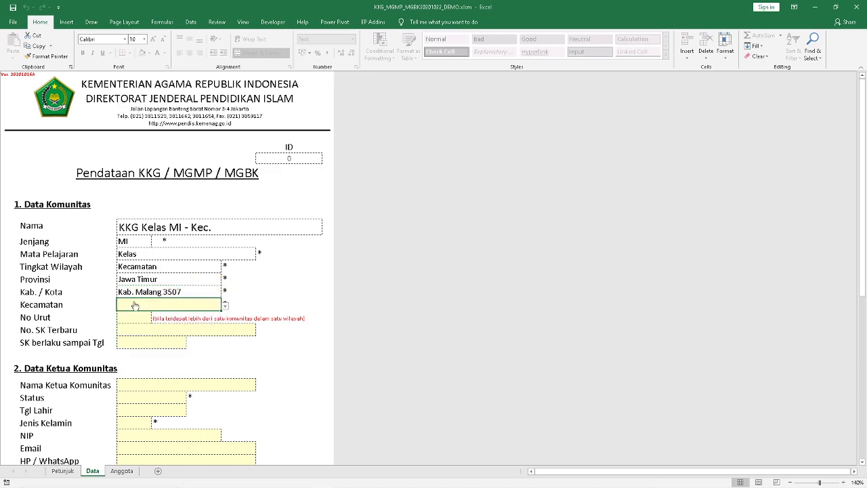
{"action": "left_click", "coordinate": [224, 305]}
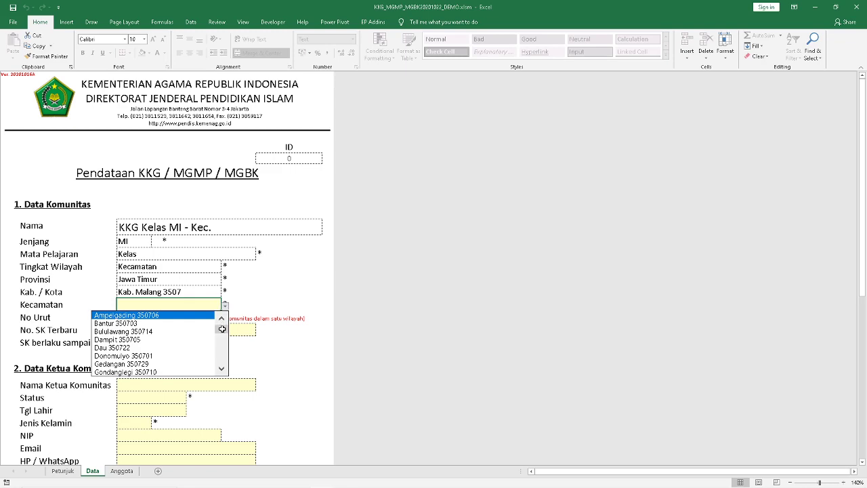
{"action": "left_click", "coordinate": [177, 347]}
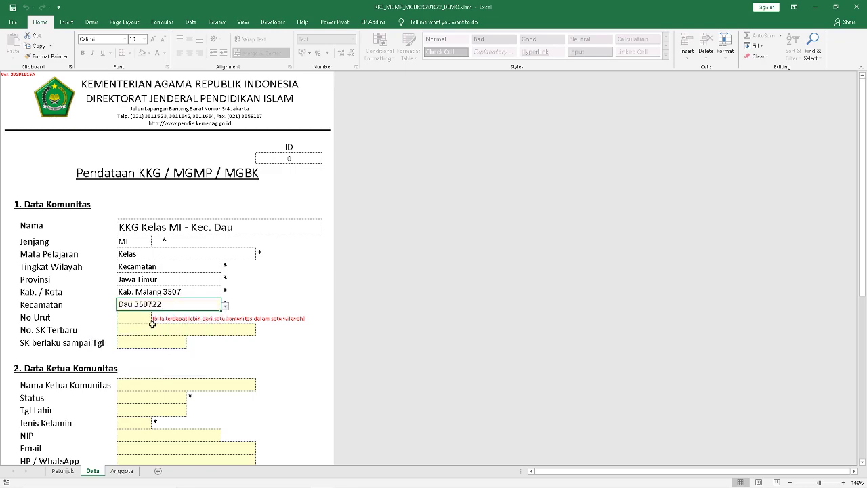
{"action": "left_click", "coordinate": [141, 318]}
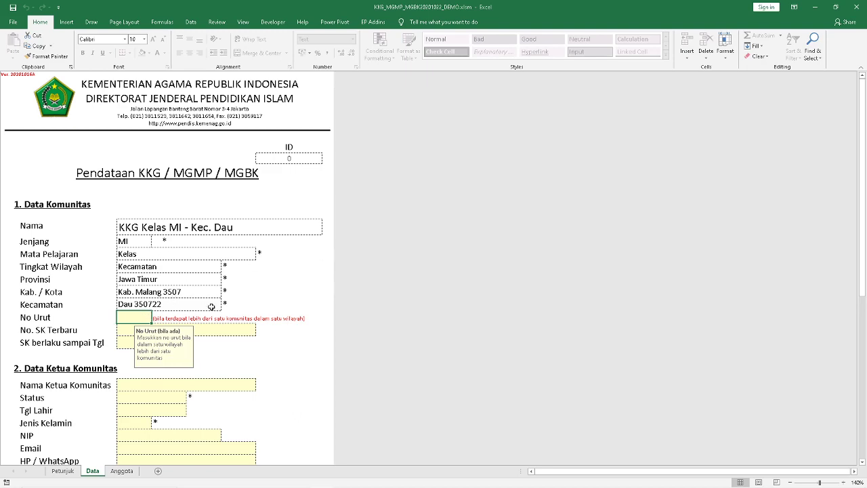
Enter 1 in No Urut, then clear it so the field stays blank
{"action": "type", "text": "1"}
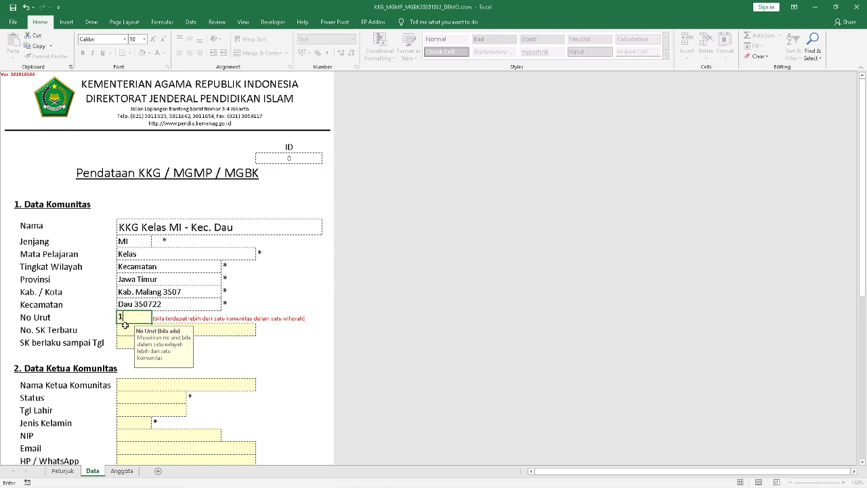
{"action": "left_click", "coordinate": [220, 333]}
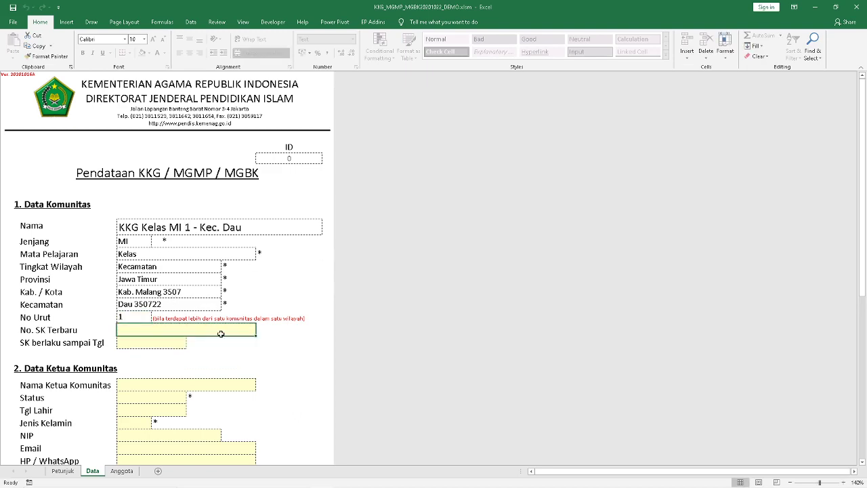
{"action": "left_click", "coordinate": [142, 317]}
{"action": "key", "text": "Delete"}
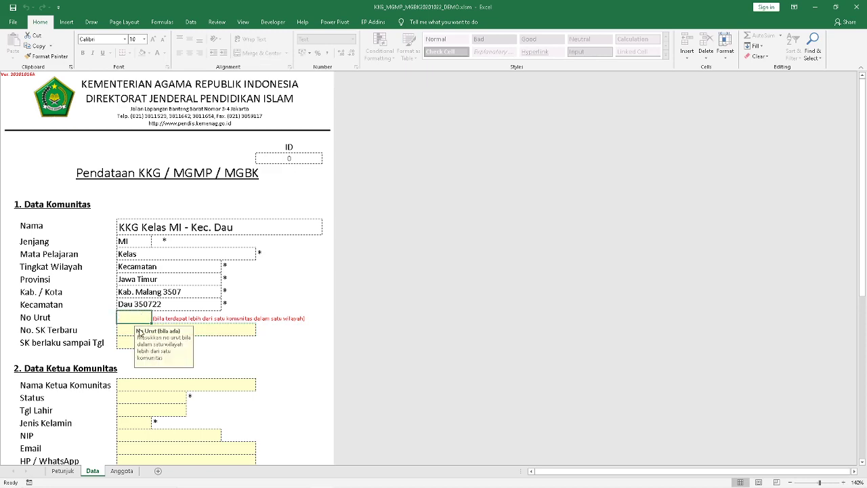
Record SK number 1/sk/ 12/KW1, valid until 30 Des 2023
{"action": "left_click", "coordinate": [128, 329]}
{"action": "type", "text": "1"}
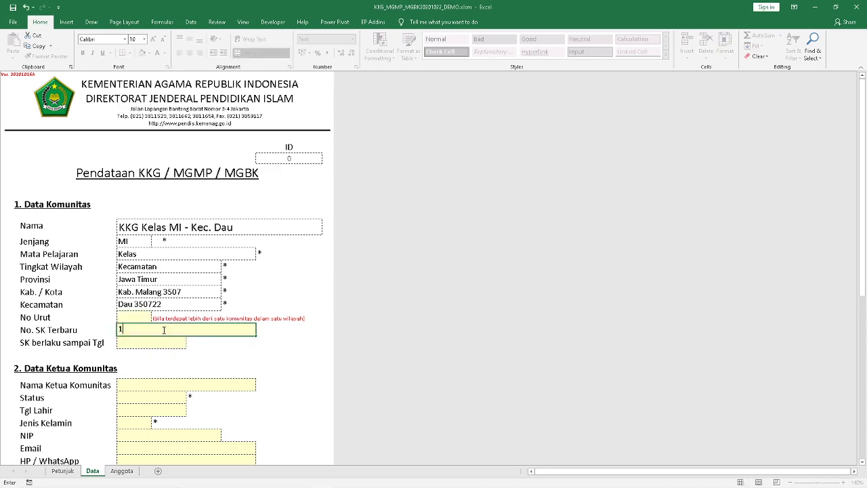
{"action": "type", "text": "/sk/ 12/KW1"}
{"action": "left_click", "coordinate": [160, 342]}
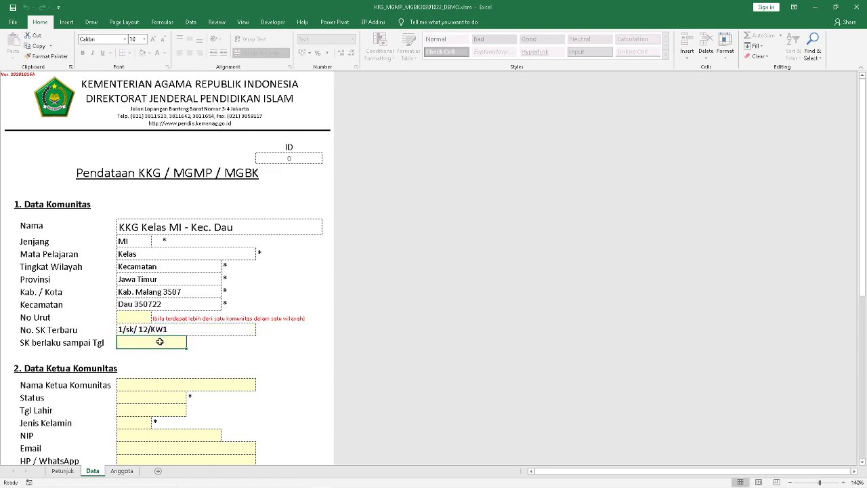
{"action": "type", "text": "2020"}
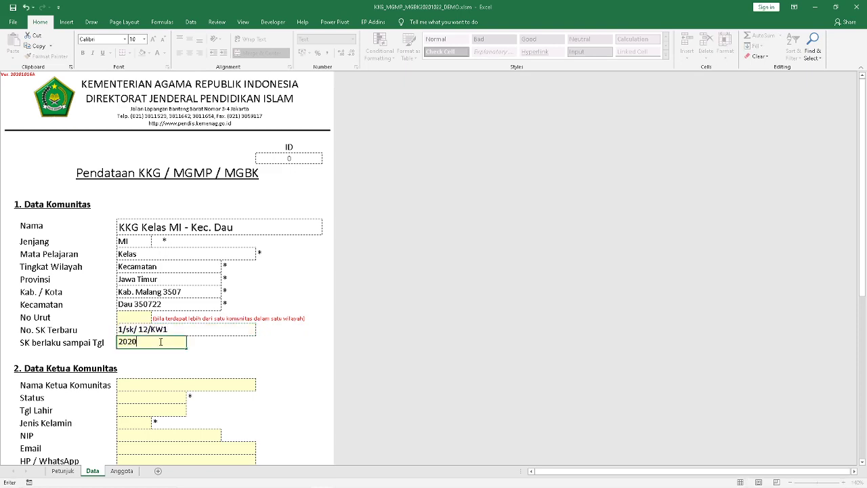
{"action": "key", "text": "BackSpace"}
{"action": "type", "text": "3/12/30"}
{"action": "key", "text": "Return"}
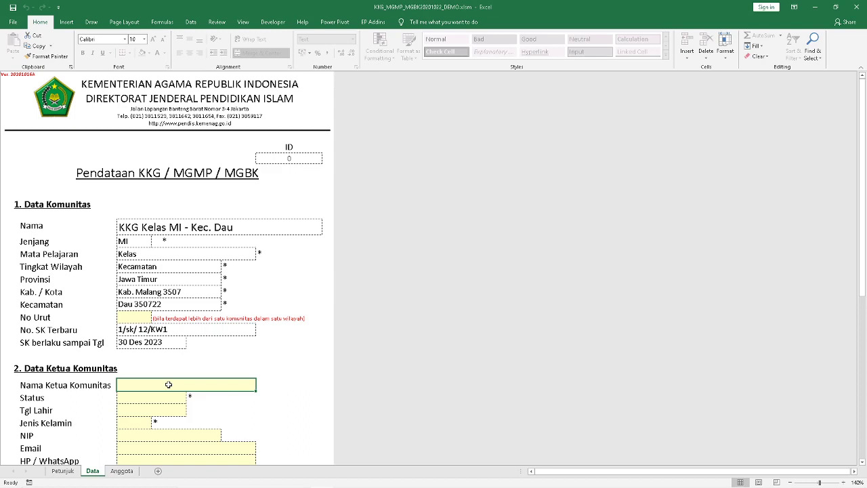
Enter the community leader's name in Nama Ketua Komunitas
{"action": "type", "text": "Ahamad"}
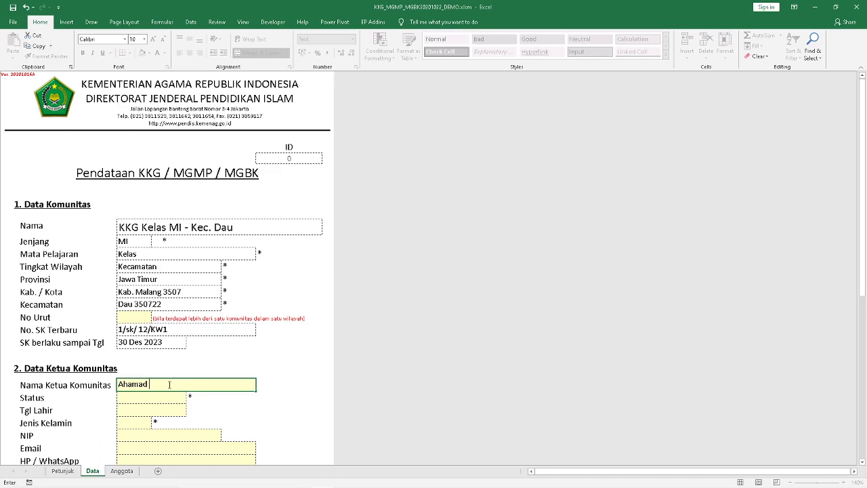
{"action": "type", "text": " h"}
{"action": "key", "text": "BackSpace"}
{"action": "type", "text": "H"}
{"action": "key", "text": "Return"}
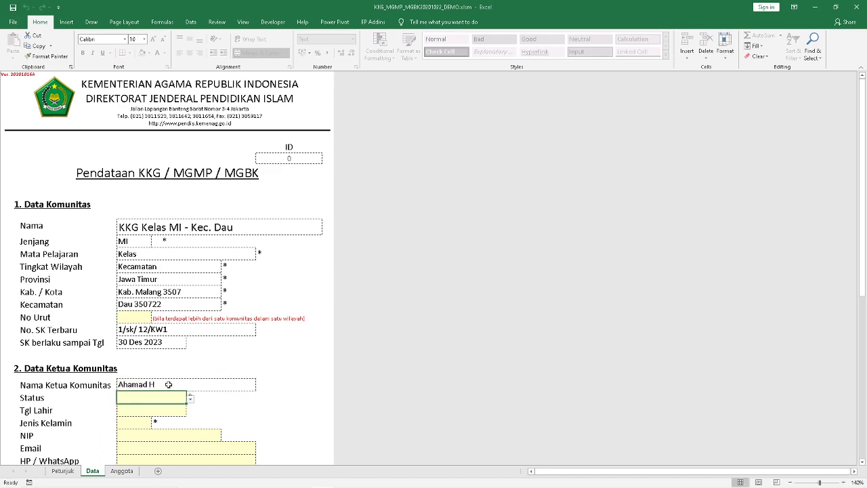
{"action": "left_click", "coordinate": [190, 399]}
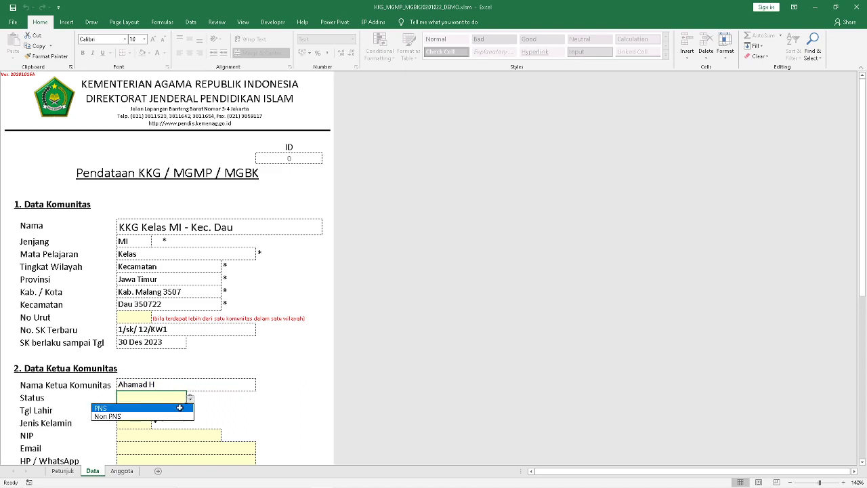
{"action": "left_click", "coordinate": [178, 410]}
{"action": "left_click", "coordinate": [177, 410]}
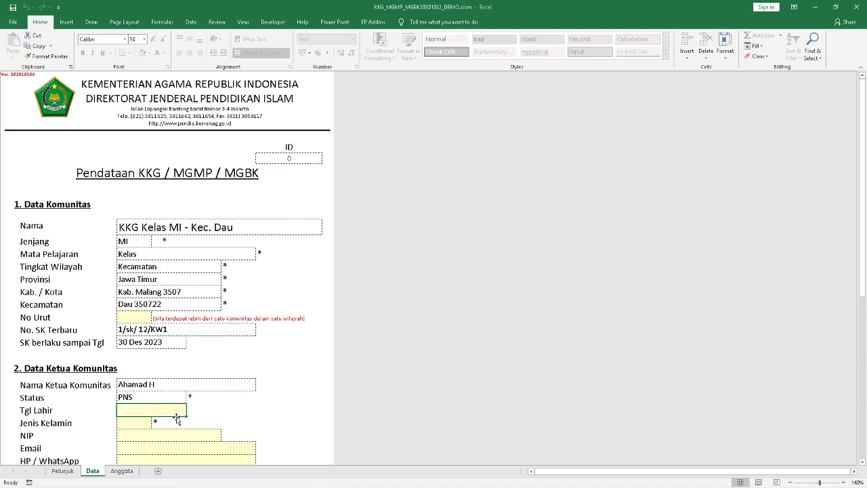
{"action": "type", "text": "2"}
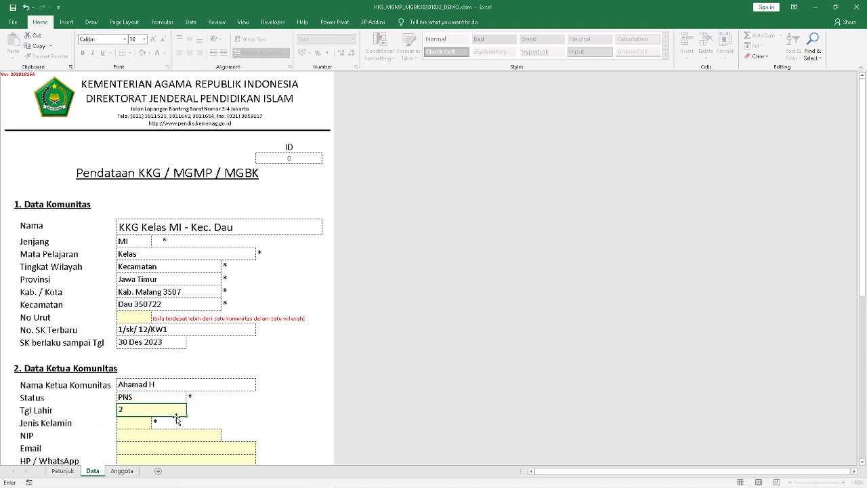
{"action": "key", "text": "BackSpace"}
{"action": "type", "text": "1970/9/30"}
{"action": "key", "text": "Return"}
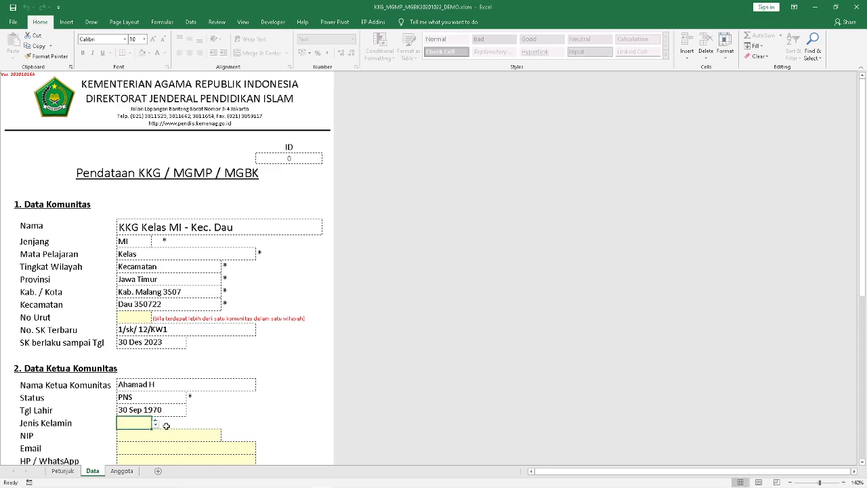
Set Jenis Kelamin to L and enter the leader's NIP
{"action": "left_click", "coordinate": [155, 424]}
{"action": "scroll", "coordinate": [152, 428], "scroll_direction": "down", "scroll_amount": 3}
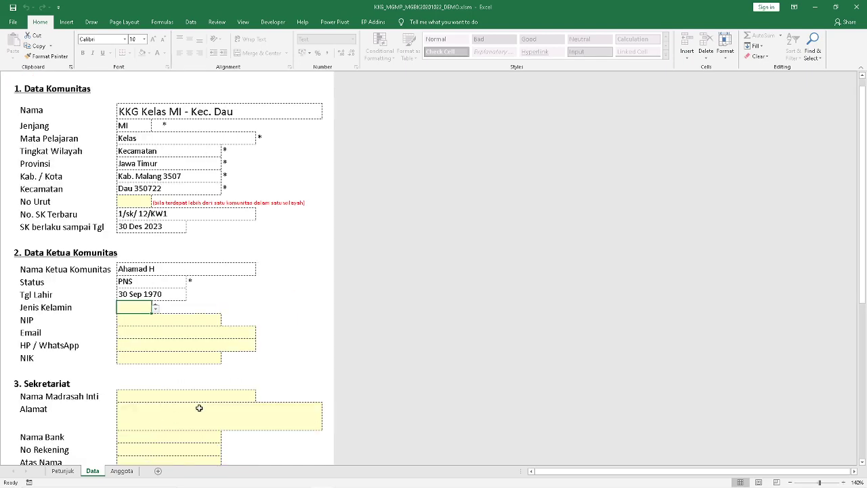
{"action": "scroll", "coordinate": [199, 407], "scroll_direction": "down", "scroll_amount": 1}
{"action": "left_click", "coordinate": [155, 260]}
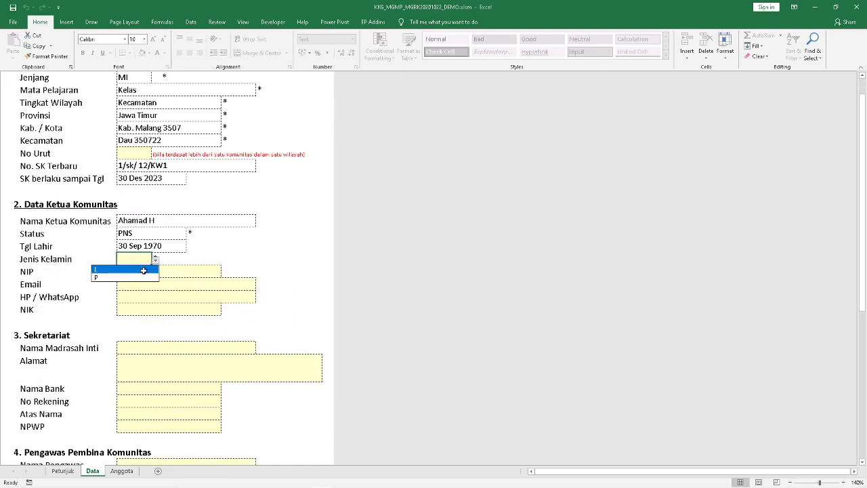
{"action": "left_click", "coordinate": [143, 270]}
{"action": "left_click", "coordinate": [177, 274]}
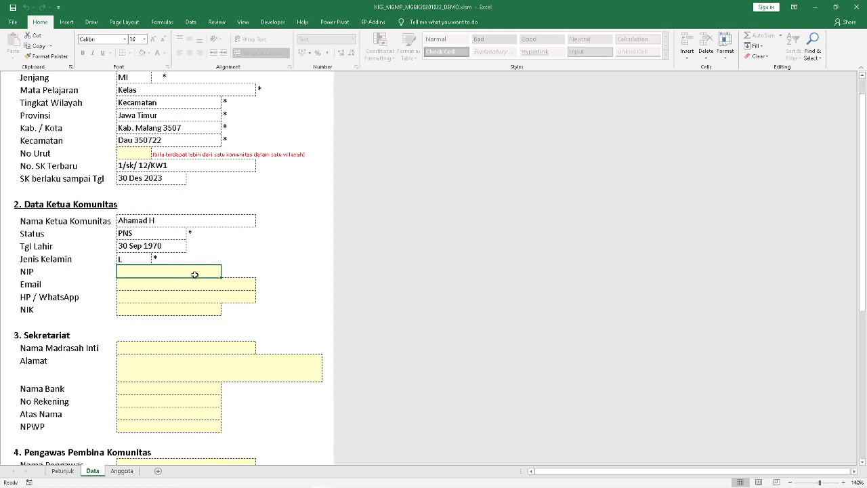
{"action": "type", "text": "12345678"}
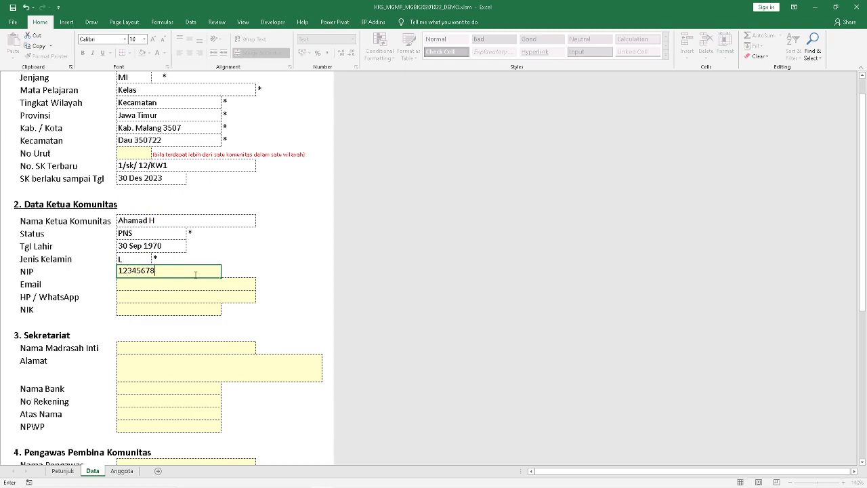
{"action": "type", "text": "90123456"}
{"action": "key", "text": "Return"}
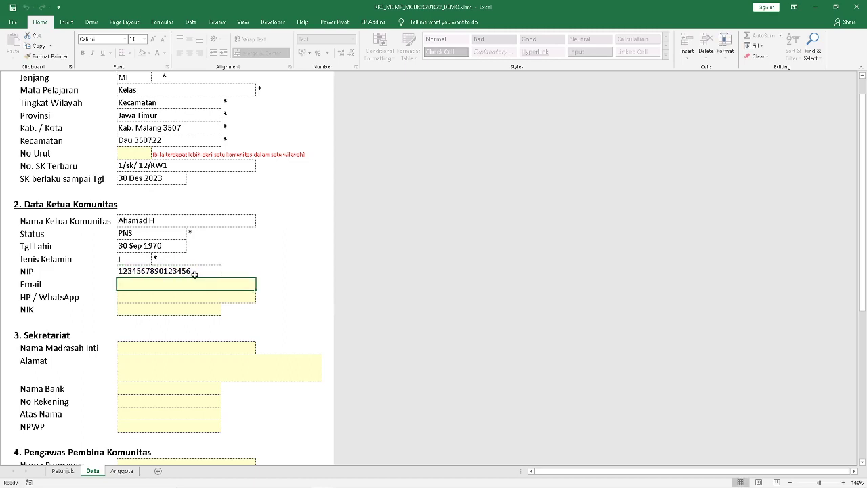
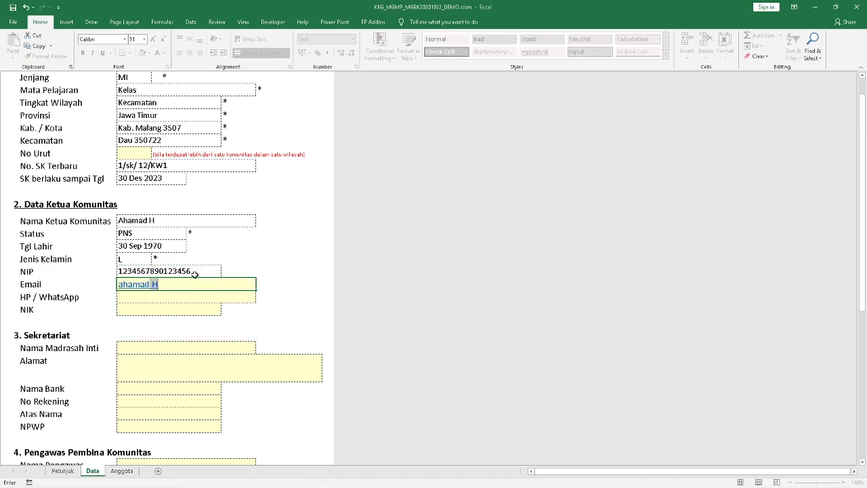
Enter the leader's e-mail address, WhatsApp number and NIK
{"action": "key", "text": "Return"}
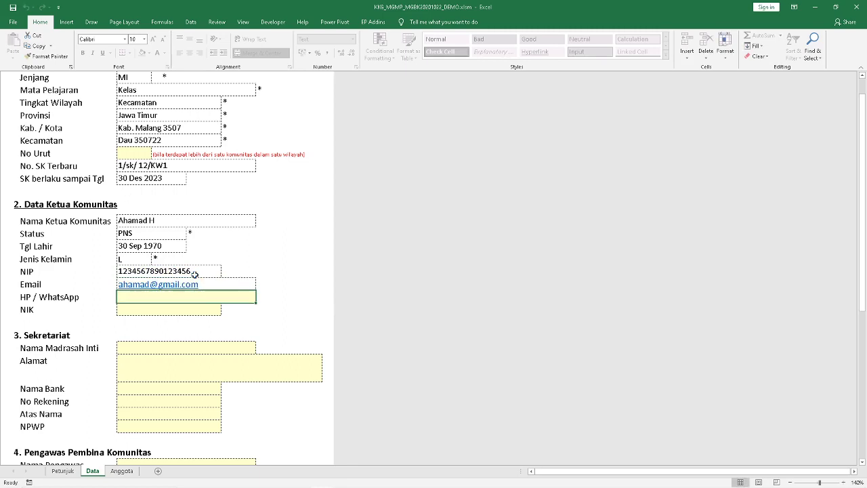
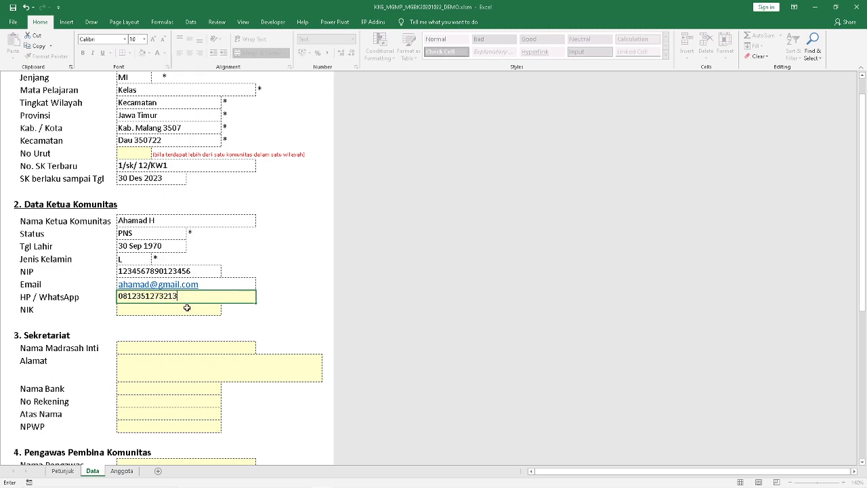
{"action": "left_click", "coordinate": [187, 308]}
{"action": "type", "text": "123567789"}
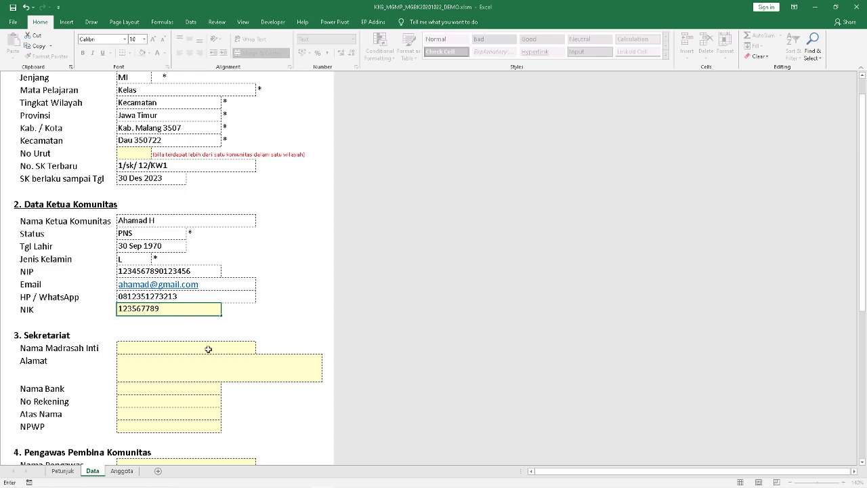
{"action": "left_click", "coordinate": [187, 350]}
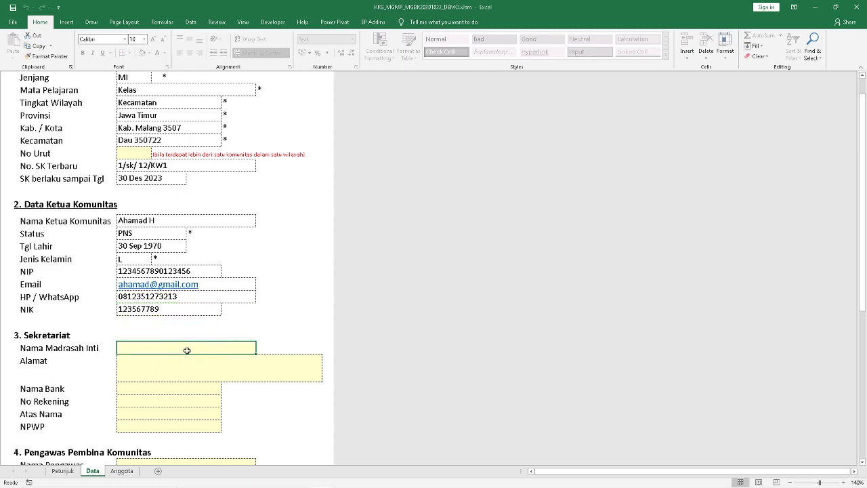
Enter madrasah MIS Al Hidayah and its secretariat address
{"action": "type", "text": "MAS"}
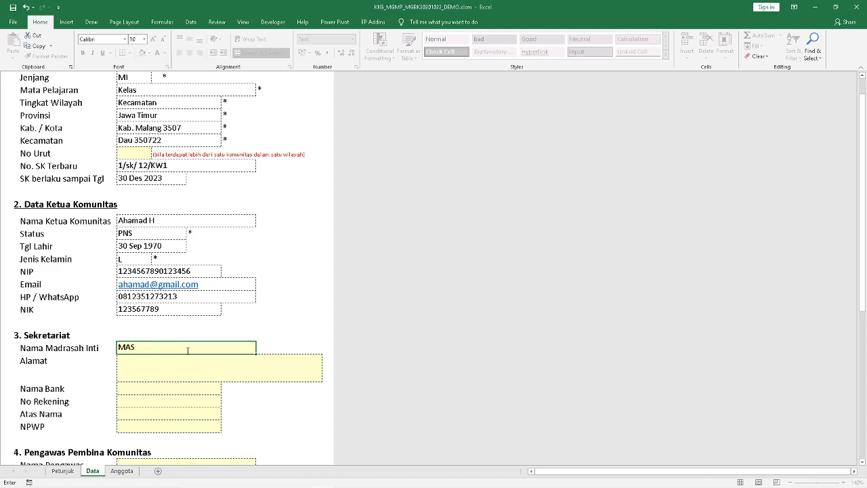
{"action": "key", "text": "BackSpace"}
{"action": "key", "text": "BackSpace"}
{"action": "type", "text": "IS Al Hidaha"}
{"action": "key", "text": "BackSpace"}
{"action": "key", "text": "BackSpace"}
{"action": "type", "text": "yah"}
{"action": "key", "text": "Return"}
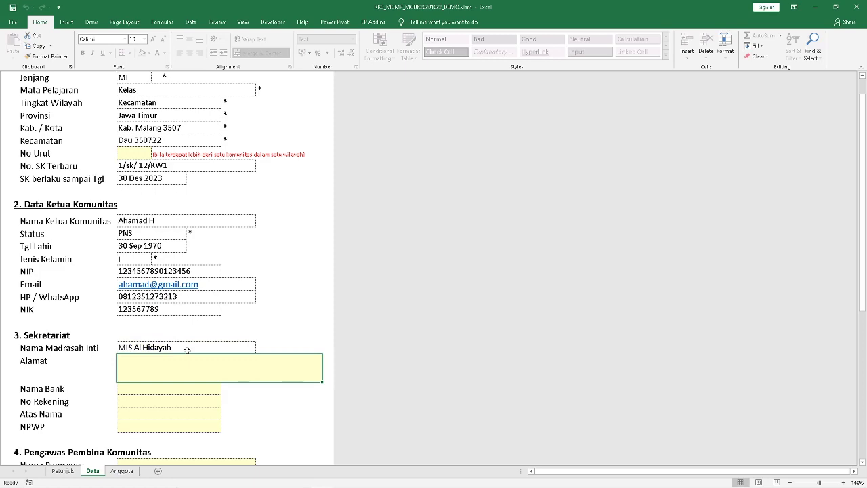
{"action": "type", "text": "Jl"}
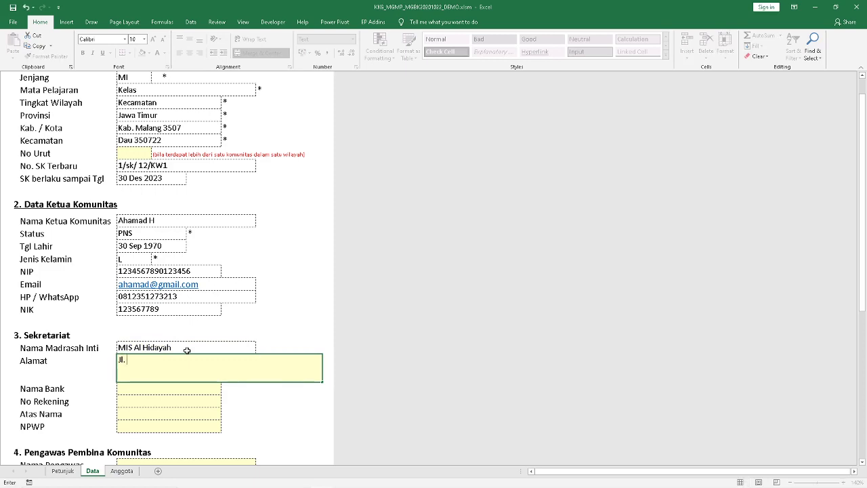
{"action": "type", "text": ". Desa 20"}
{"action": "key", "text": "Return"}
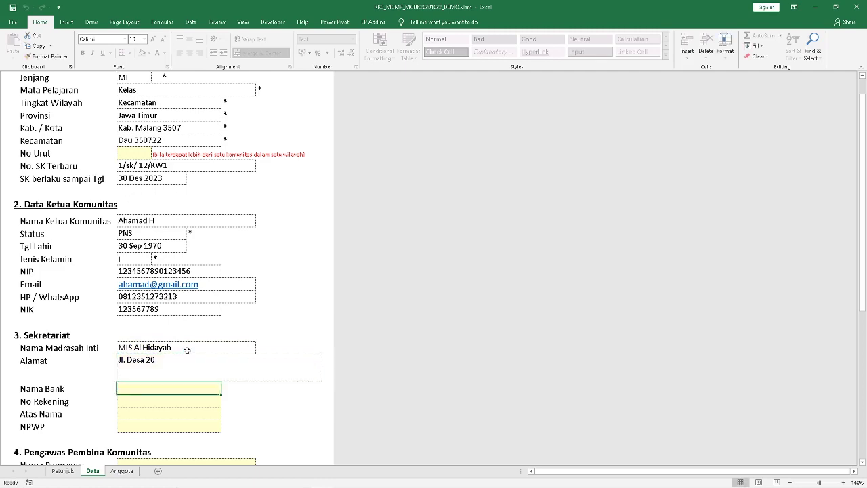
Set the bank to BNI with the account number and account holder name
{"action": "type", "text": "BNI"}
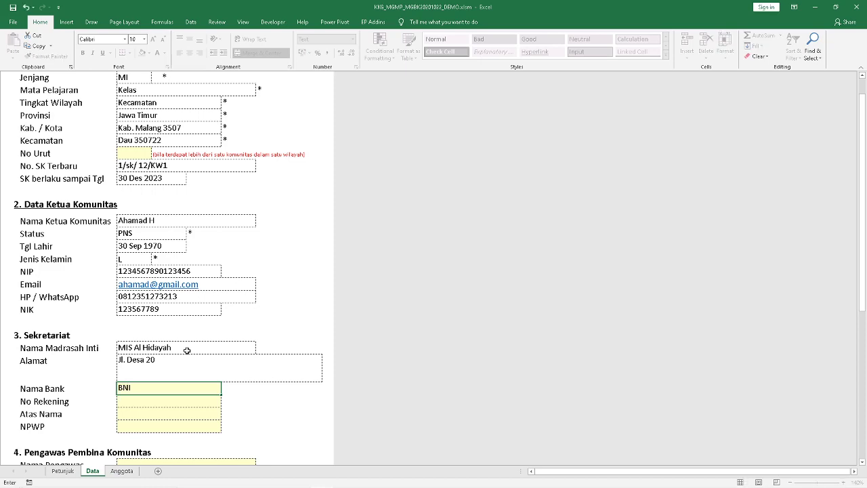
{"action": "key", "text": "Return"}
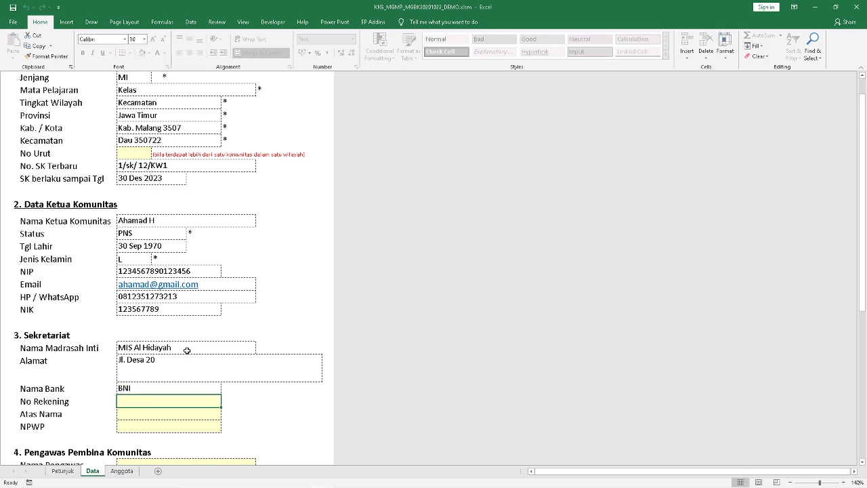
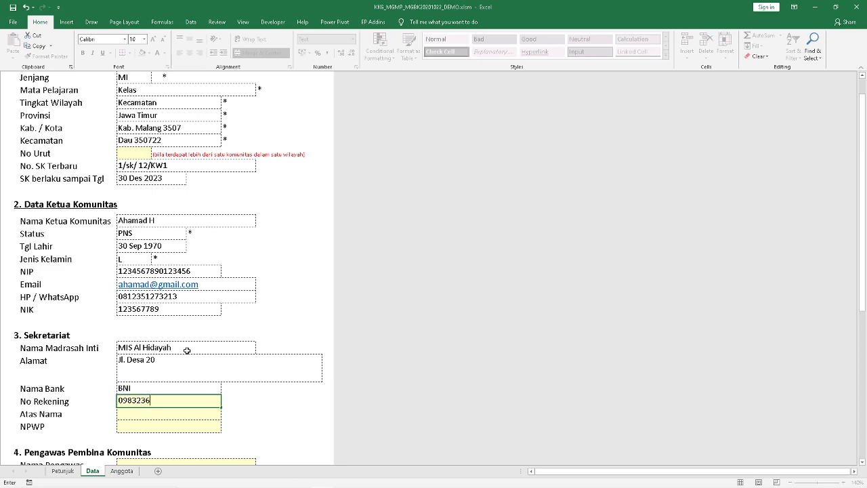
{"action": "key", "text": "Return"}
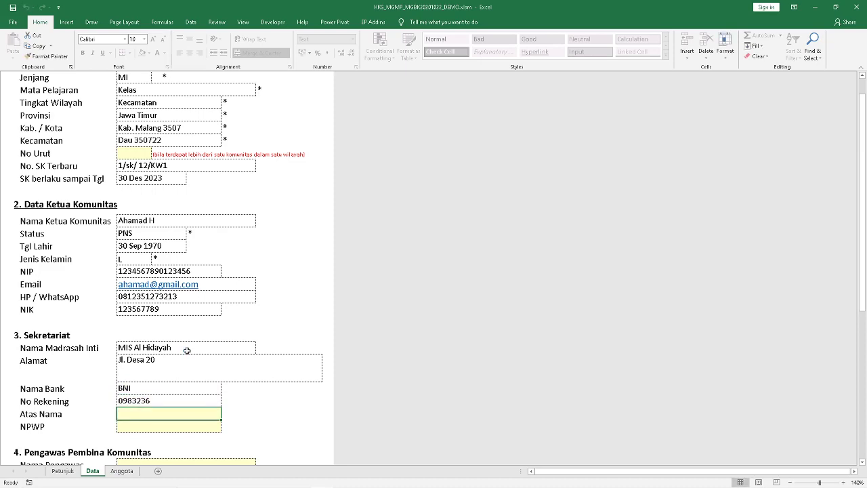
{"action": "type", "text": "KKG"}
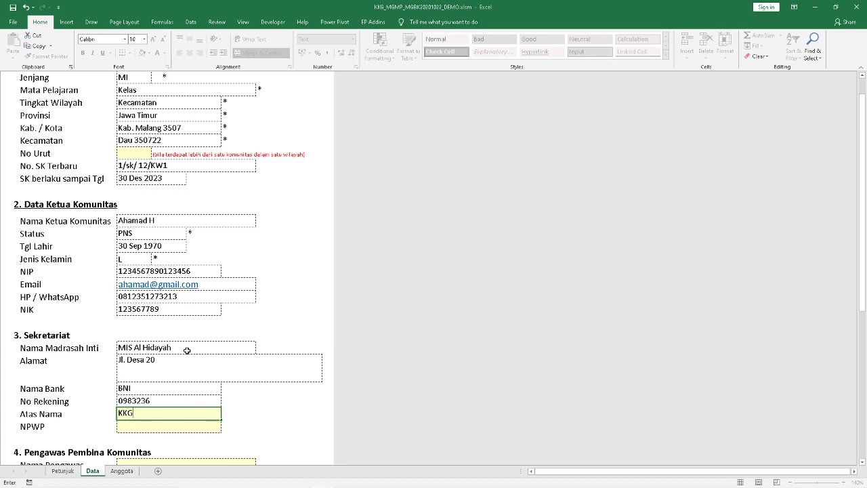
{"action": "type", "text": " MI Dau 1"}
{"action": "key", "text": "Return"}
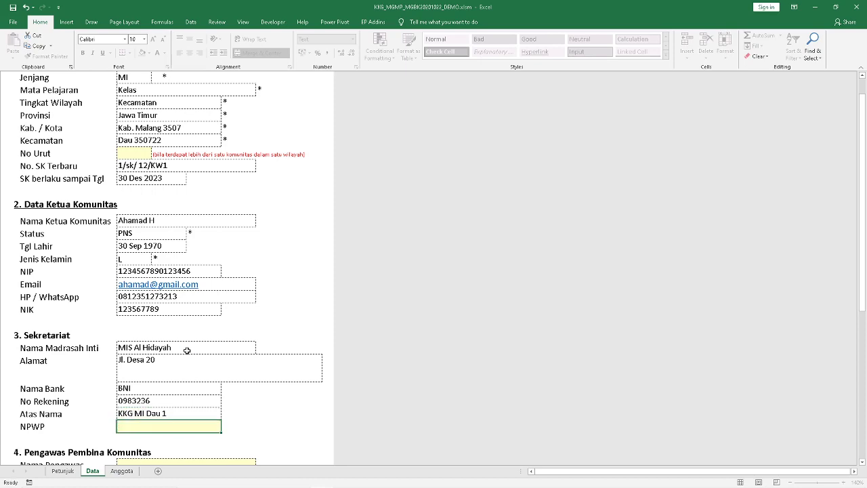
Type the NPWP and correct its leading digits
{"action": "left_click", "coordinate": [122, 424]}
{"action": "key", "text": "BackSpace"}
{"action": "key", "text": "Delete"}
Finish the NPWP digits, then enter the Pengawas supervisor's name and NIP
{"action": "scroll", "coordinate": [131, 420], "scroll_direction": "down", "scroll_amount": 4}
{"action": "left_click", "coordinate": [152, 308]}
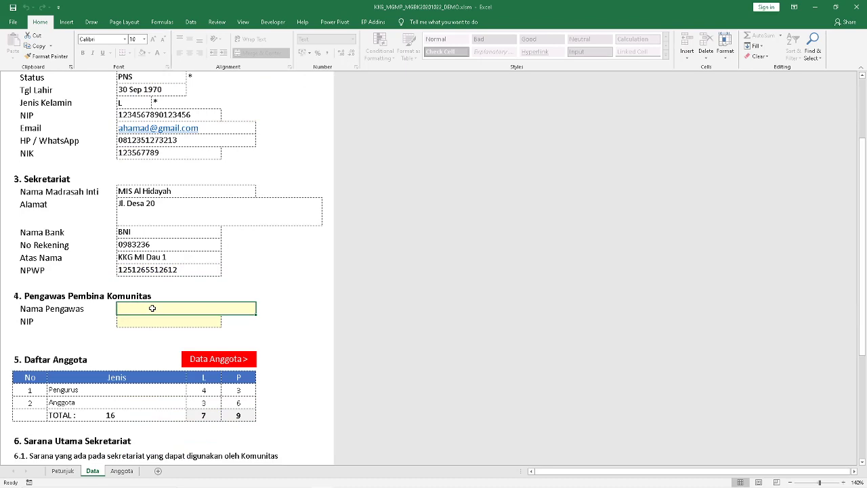
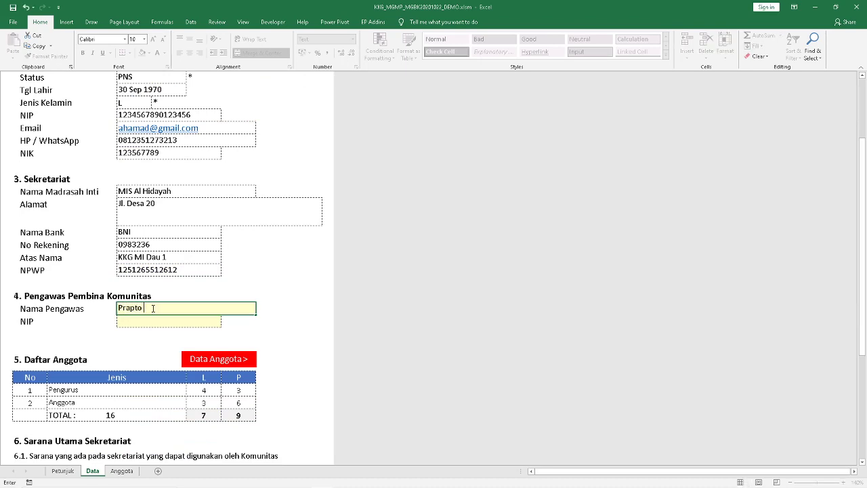
{"action": "key", "text": "Return"}
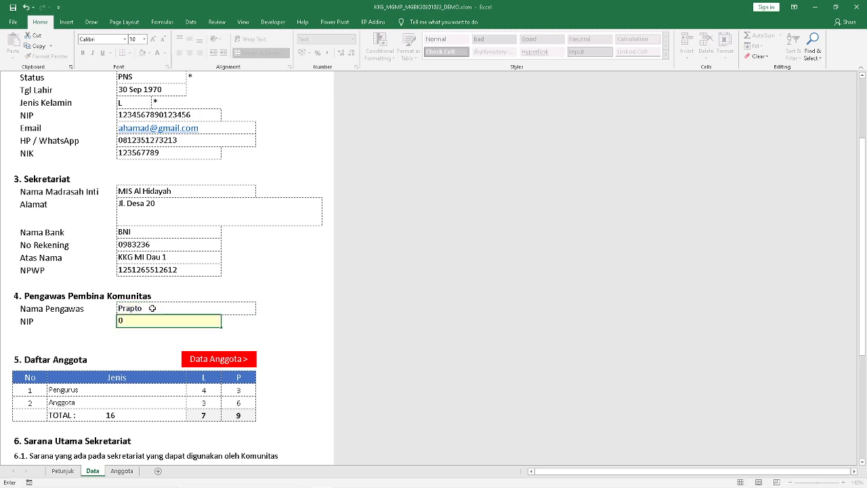
{"action": "key", "text": "BackSpace"}
Switch to the Anggota sheet and check the Ketua row's role, leaving it unchanged
{"action": "left_click", "coordinate": [224, 358]}
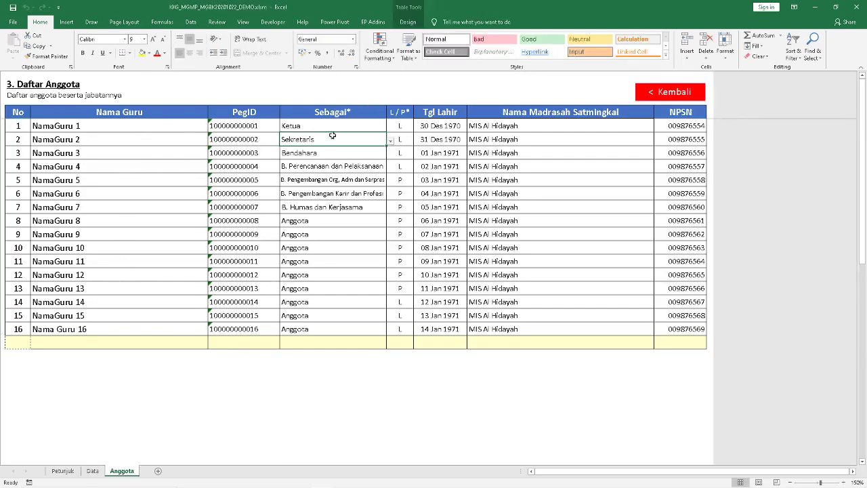
{"action": "left_click", "coordinate": [351, 128]}
{"action": "left_click", "coordinate": [388, 128]}
{"action": "left_click", "coordinate": [388, 127]}
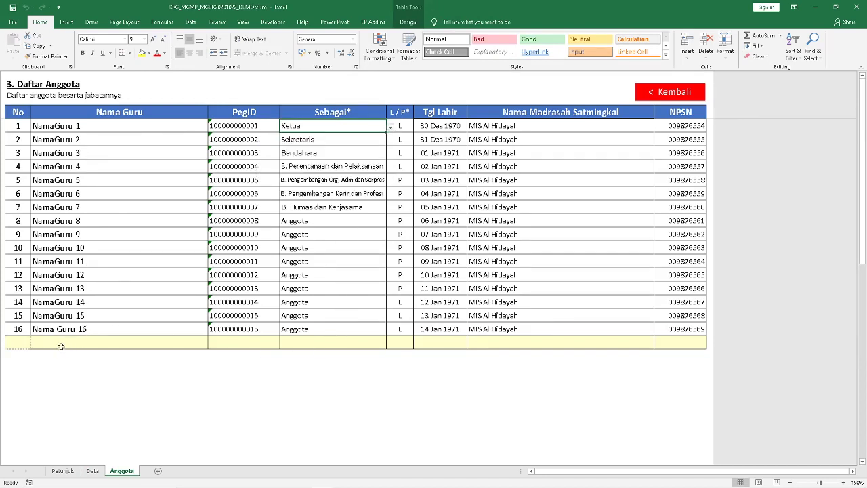
Start member row 17 with number 17 and teacher name 'Nama Guru 17'
{"action": "left_click", "coordinate": [57, 344]}
{"action": "left_click", "coordinate": [20, 340]}
{"action": "type", "text": "17"}
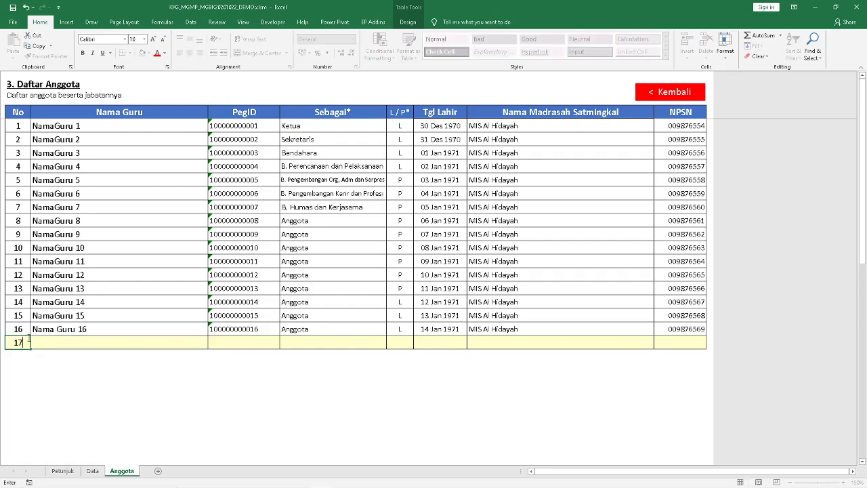
{"action": "key", "text": "Tab"}
{"action": "type", "text": "Nama Gur"}
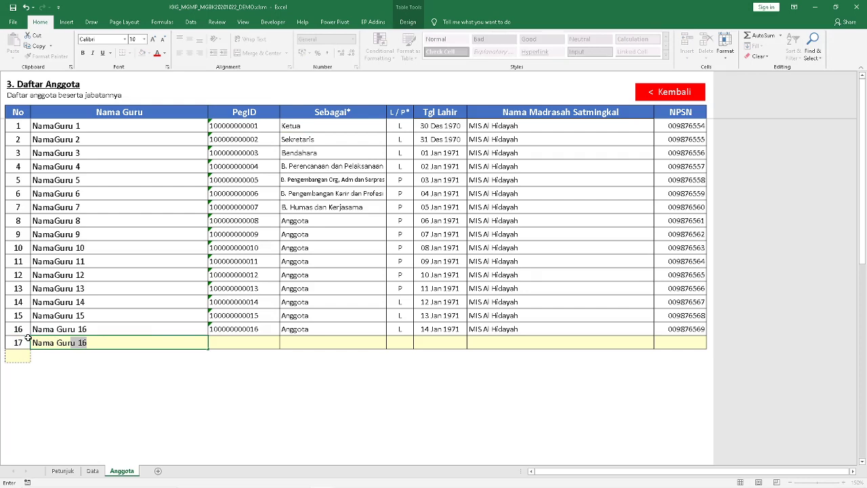
{"action": "key", "text": "Tab"}
{"action": "key", "text": "F2"}
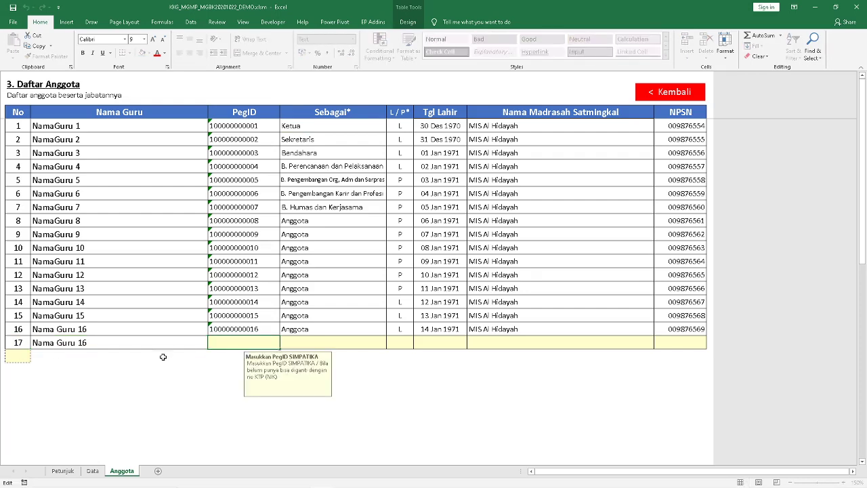
{"action": "left_click", "coordinate": [133, 338]}
{"action": "key", "text": "F2"}
{"action": "key", "text": "BackSpace"}
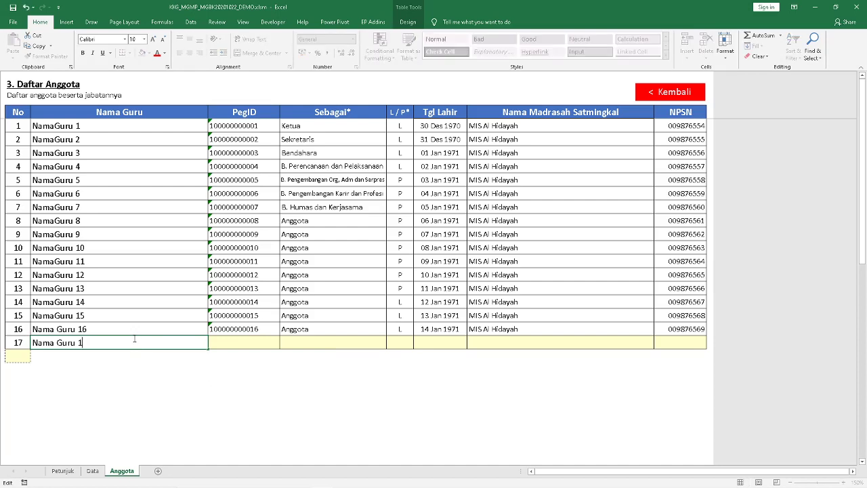
{"action": "type", "text": "7"}
{"action": "key", "text": "Tab"}
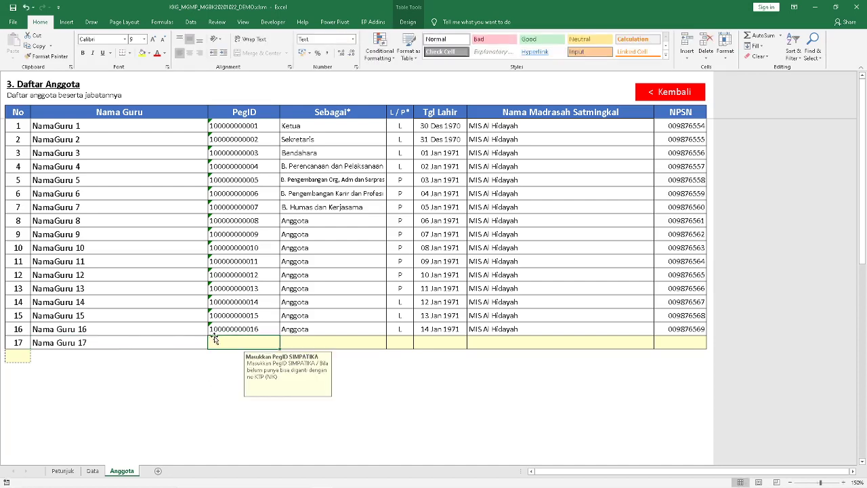
Enter row 17's PegID, set its role to Anggota and gender to P
{"action": "type", "text": "10000000001"}
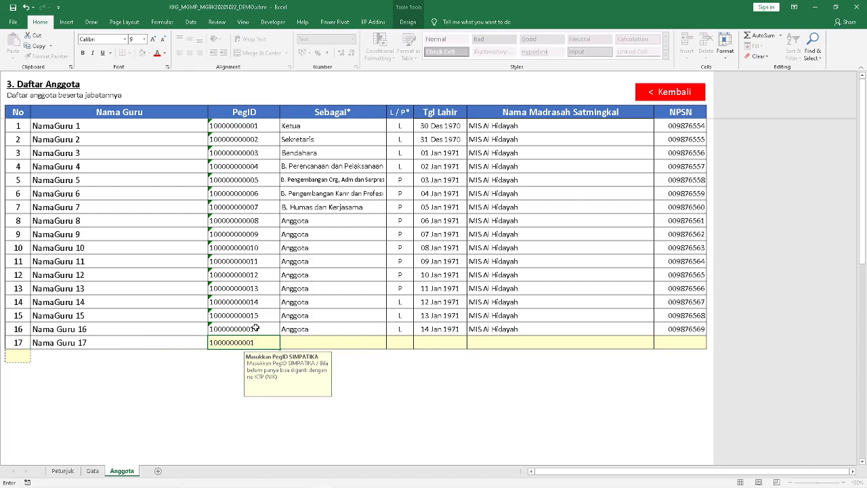
{"action": "type", "text": "7"}
{"action": "key", "text": "Tab"}
{"action": "left_click", "coordinate": [388, 344]}
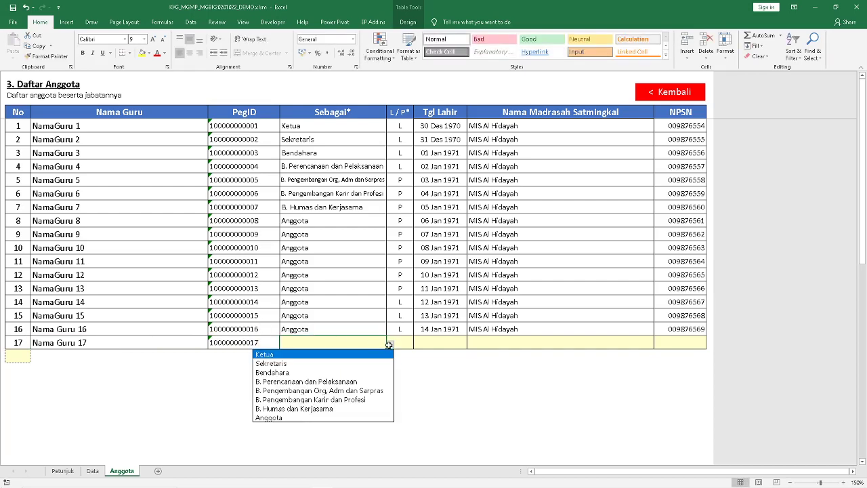
{"action": "left_click", "coordinate": [364, 417]}
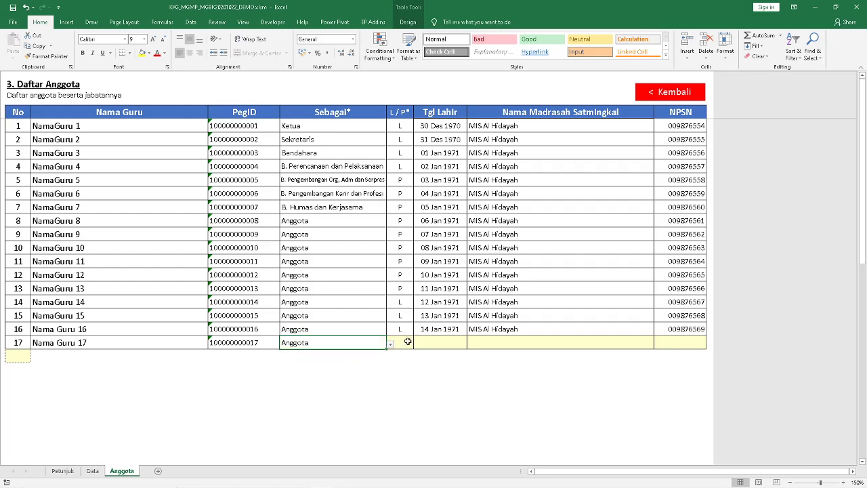
{"action": "left_click", "coordinate": [408, 341]}
{"action": "left_click", "coordinate": [417, 344]}
{"action": "left_click", "coordinate": [403, 360]}
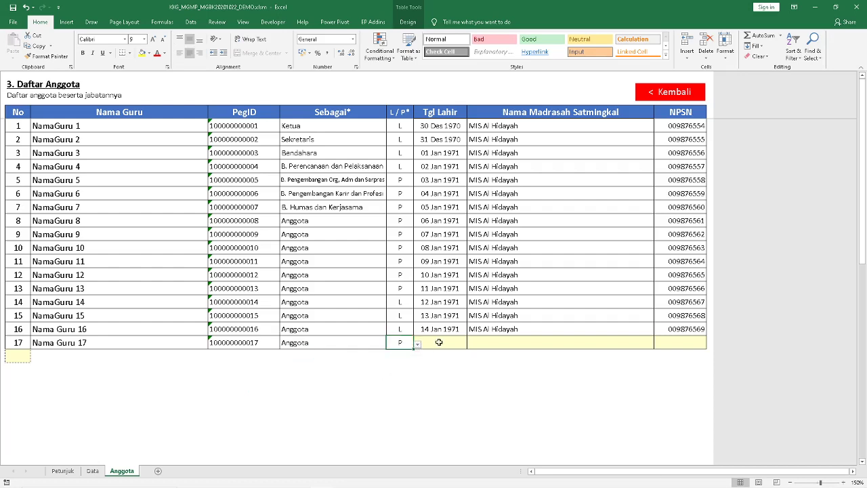
{"action": "left_click", "coordinate": [439, 342]}
{"action": "type", "text": "1970"}
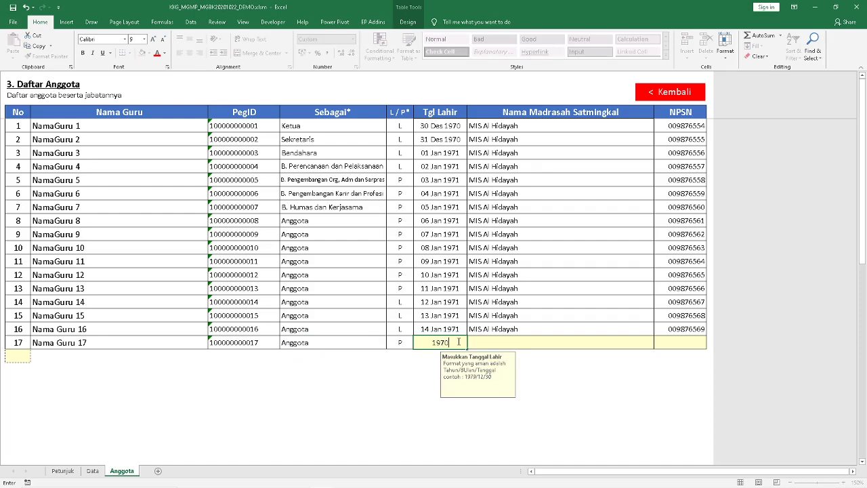
{"action": "type", "text": "/"}
{"action": "type", "text": "12/3"}
{"action": "type", "text": "0"}
{"action": "key", "text": "Tab"}
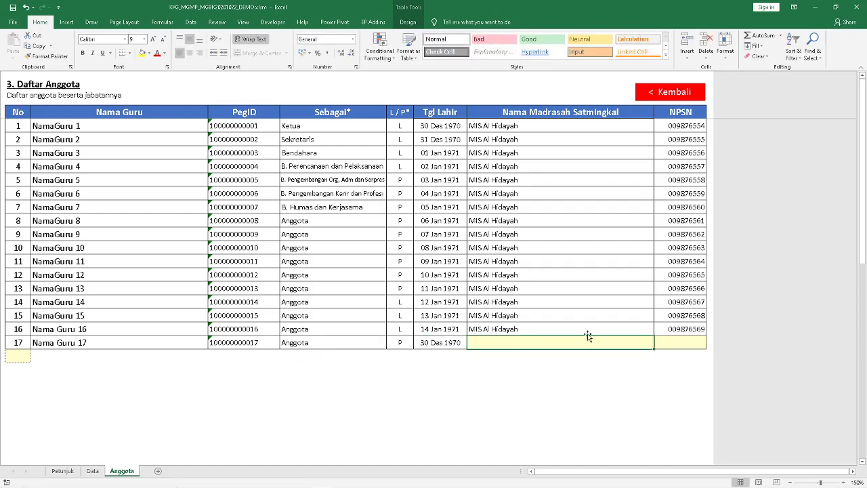
{"action": "type", "text": "M"}
{"action": "key", "text": "Tab"}
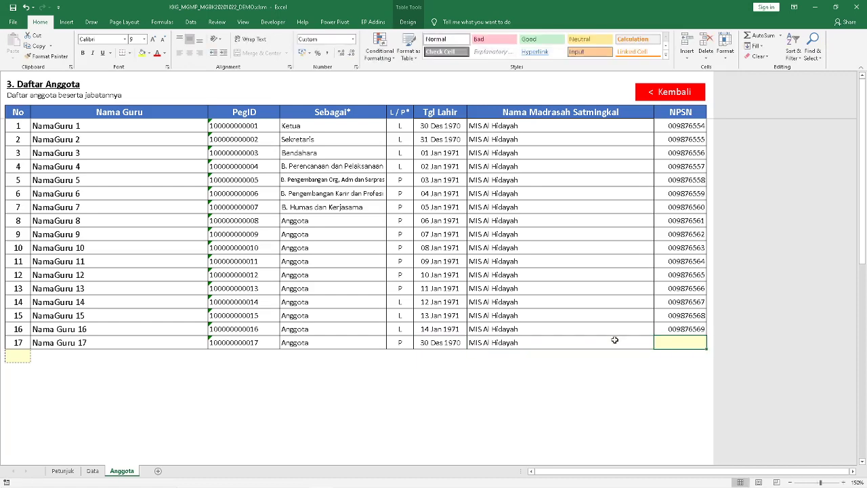
Set row 17's NPSN to 008121212 after retrying a validation error
{"action": "type", "text": "012128381238"}
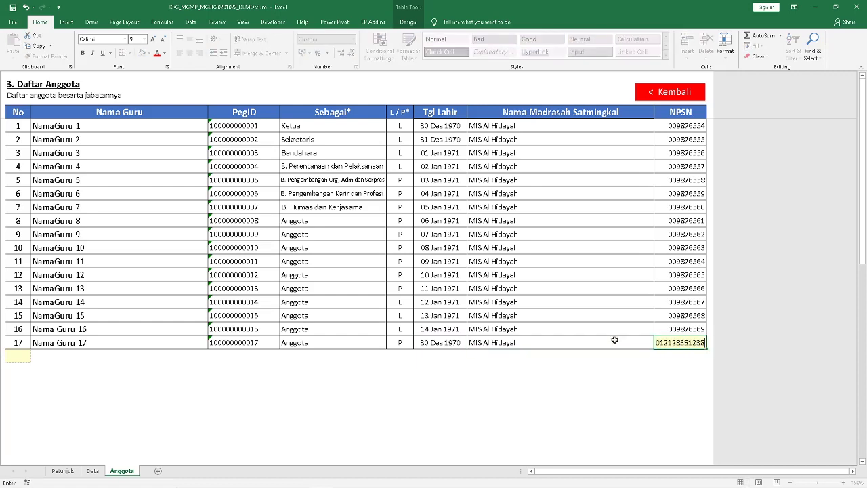
{"action": "key", "text": "BackSpace"}
{"action": "key", "text": "Return"}
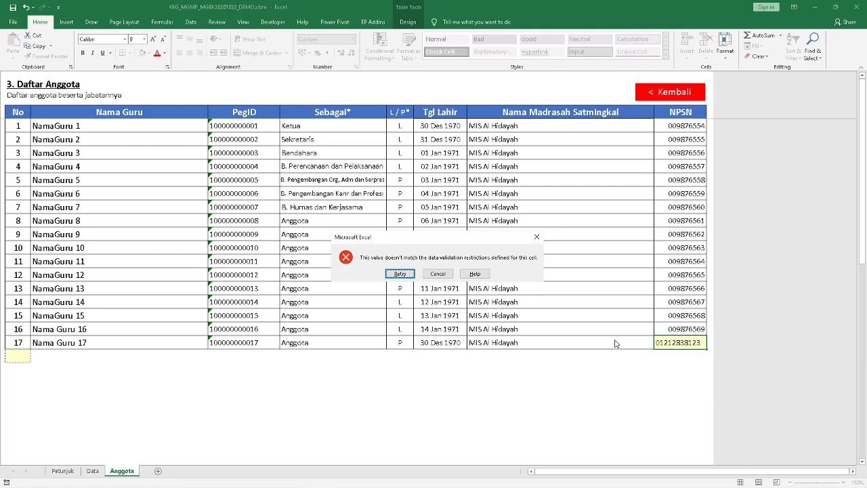
{"action": "key", "text": "Return"}
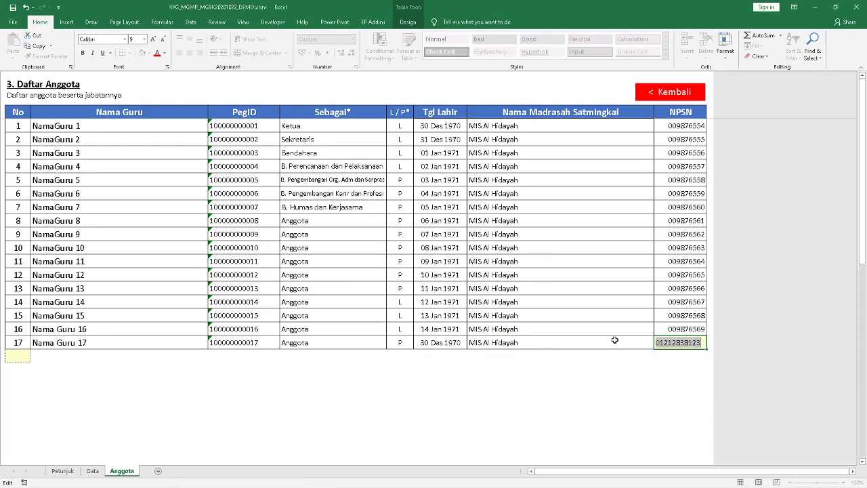
{"action": "type", "text": "008121212"}
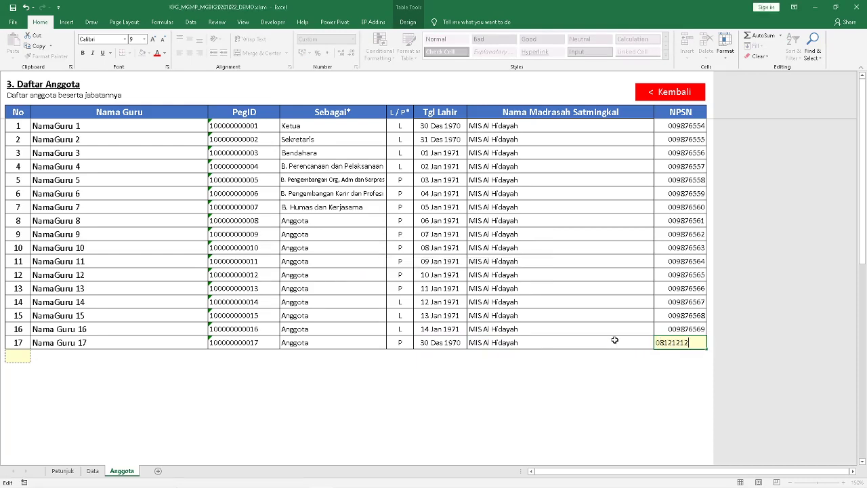
{"action": "key", "text": "Return"}
{"action": "scroll", "coordinate": [615, 341], "scroll_direction": "down", "scroll_amount": 1}
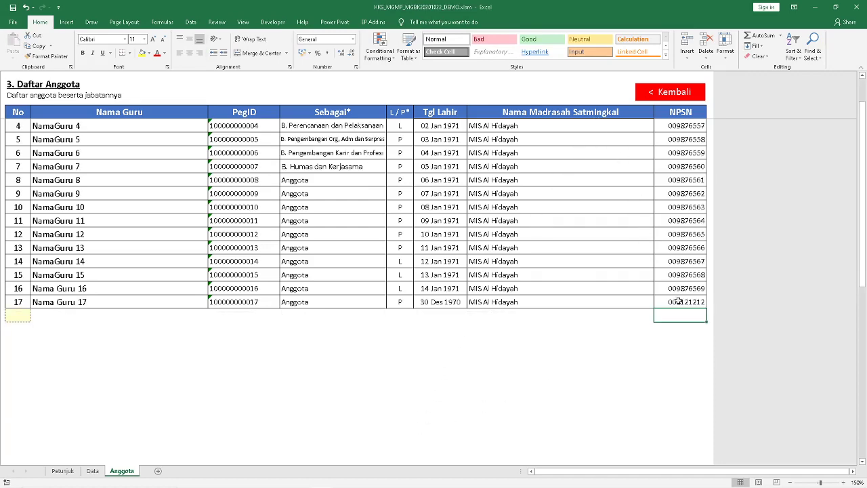
Return to the Data sheet and tick Komputer, Jaringan Komunikasi / Internet, Listrik and Meubelair
{"action": "left_click", "coordinate": [683, 95]}
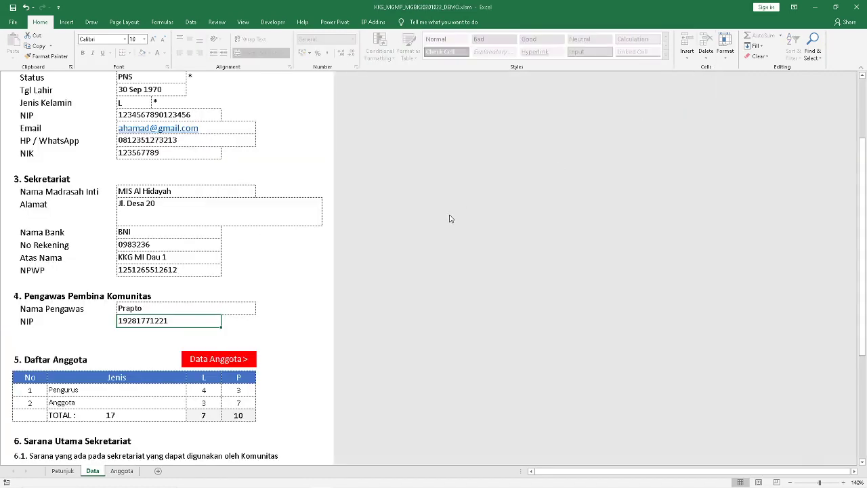
{"action": "scroll", "coordinate": [228, 258], "scroll_direction": "down", "scroll_amount": 3}
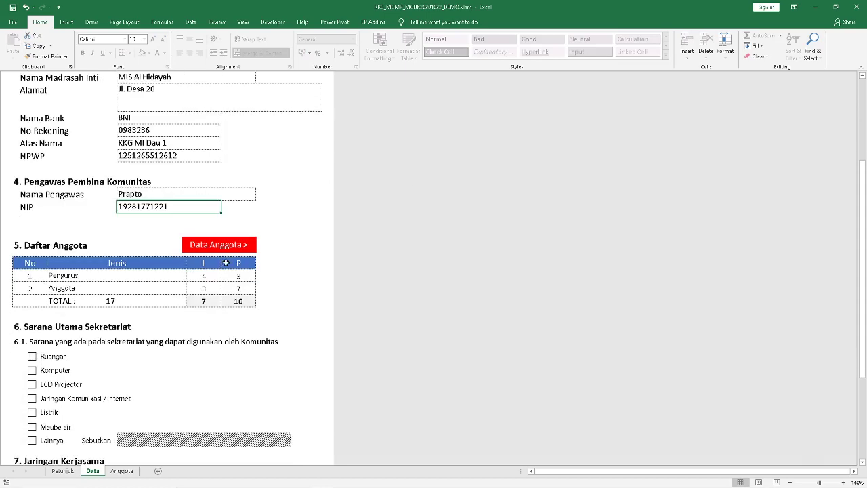
{"action": "scroll", "coordinate": [197, 316], "scroll_direction": "down", "scroll_amount": 3}
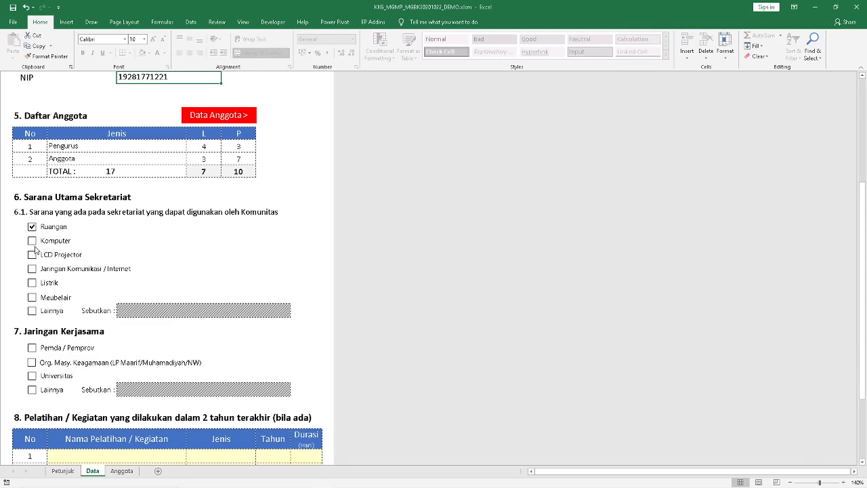
{"action": "left_click", "coordinate": [32, 241]}
{"action": "left_click", "coordinate": [32, 269]}
{"action": "left_click", "coordinate": [32, 283]}
{"action": "left_click", "coordinate": [32, 296]}
{"action": "scroll", "coordinate": [95, 347], "scroll_direction": "down", "scroll_amount": 1}
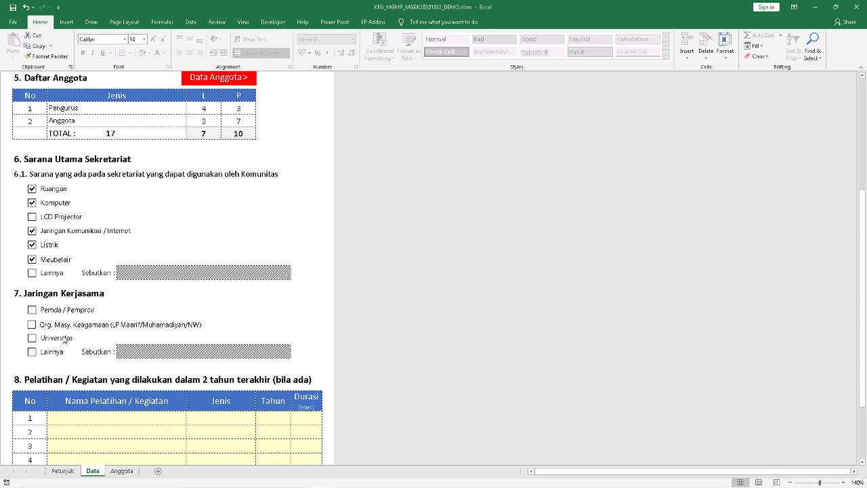
{"action": "scroll", "coordinate": [51, 327], "scroll_direction": "down", "scroll_amount": 2}
Tick Universitas as a partner and name training row 1 'Pelatihan Soal Hots'
{"action": "scroll", "coordinate": [51, 328], "scroll_direction": "down", "scroll_amount": 1}
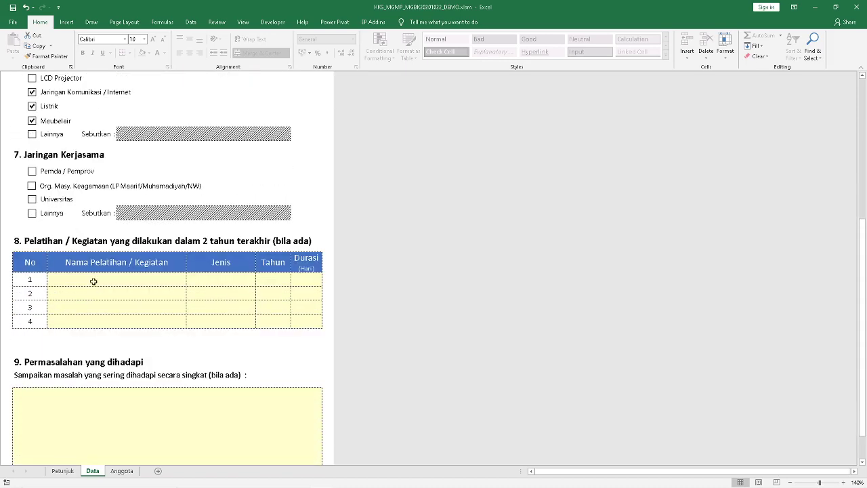
{"action": "left_click", "coordinate": [93, 278]}
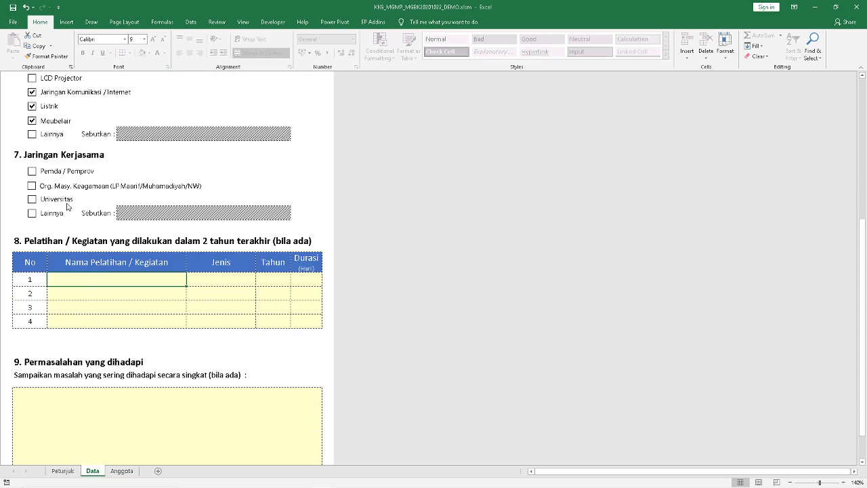
{"action": "left_click", "coordinate": [31, 200]}
{"action": "type", "text": "Pelatihan"}
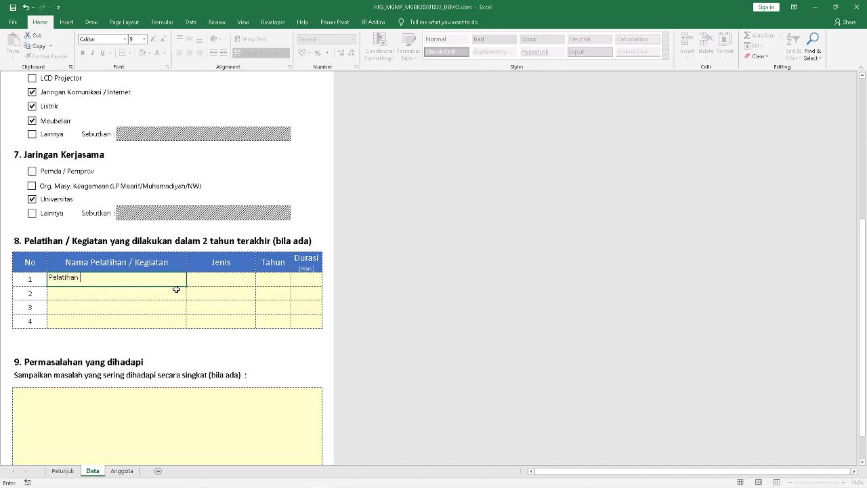
{"action": "type", "text": " Soal Hosts"}
{"action": "key", "text": "BackSpace"}
{"action": "key", "text": "BackSpace"}
{"action": "key", "text": "BackSpace"}
{"action": "type", "text": "ts"}
{"action": "key", "text": "Tab"}
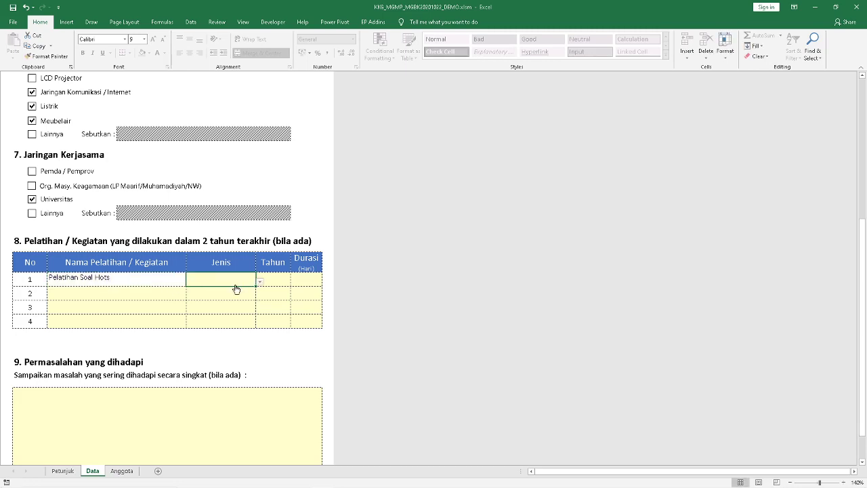
Set the training type to Pengembangan Diri, year 2019, duration 2 days
{"action": "left_click", "coordinate": [260, 281]}
{"action": "left_click", "coordinate": [251, 291]}
{"action": "left_click", "coordinate": [279, 281]}
{"action": "type", "text": "2016"}
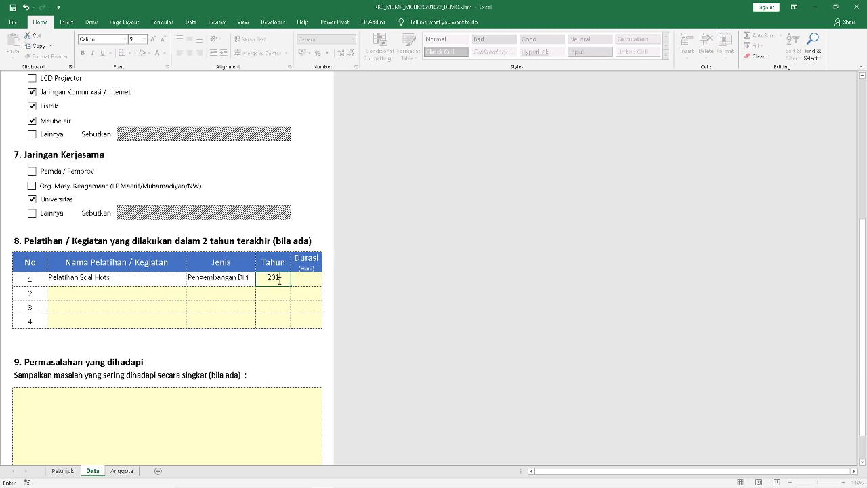
{"action": "key", "text": "Tab"}
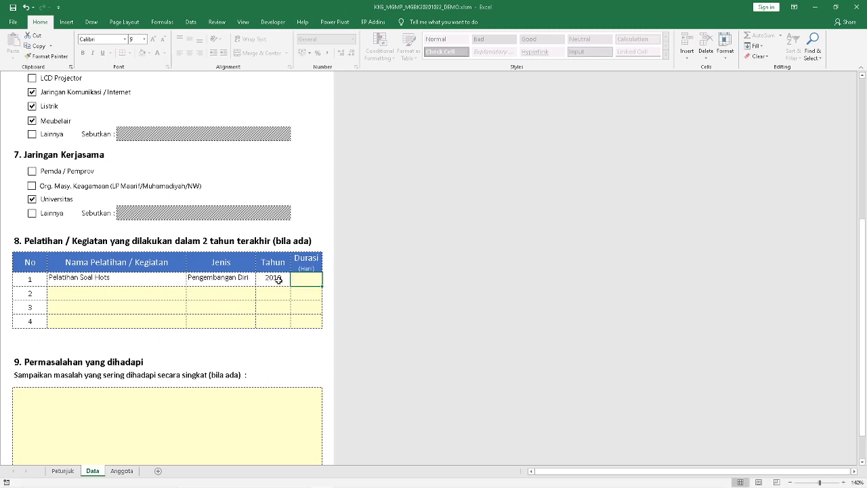
{"action": "type", "text": "2"}
{"action": "left_click", "coordinate": [234, 393]}
{"action": "scroll", "coordinate": [238, 393], "scroll_direction": "down", "scroll_amount": 3}
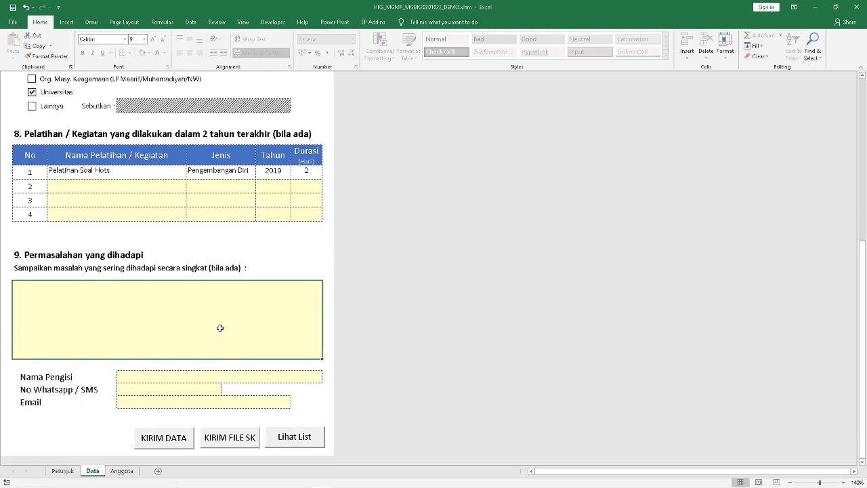
Enter the form filler's name, WhatsApp/SMS number and e-mail address in the bottom contact fields
{"action": "left_click", "coordinate": [193, 374]}
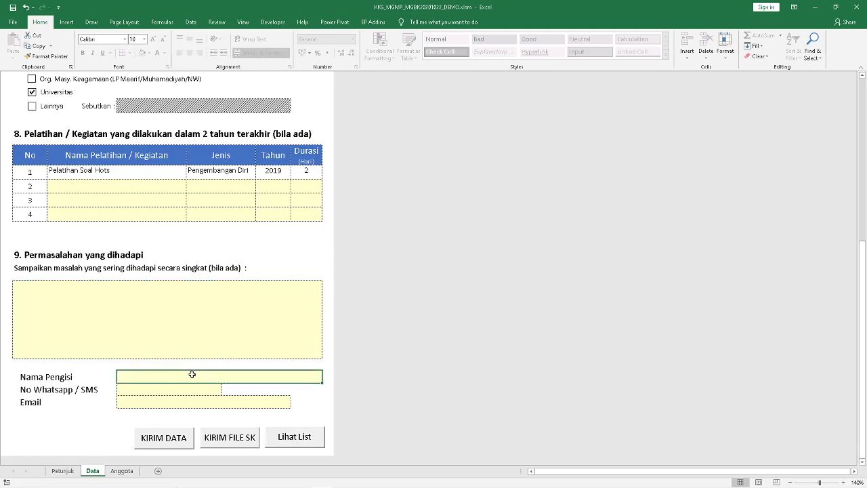
{"action": "scroll", "coordinate": [192, 374], "scroll_direction": "down", "scroll_amount": 2}
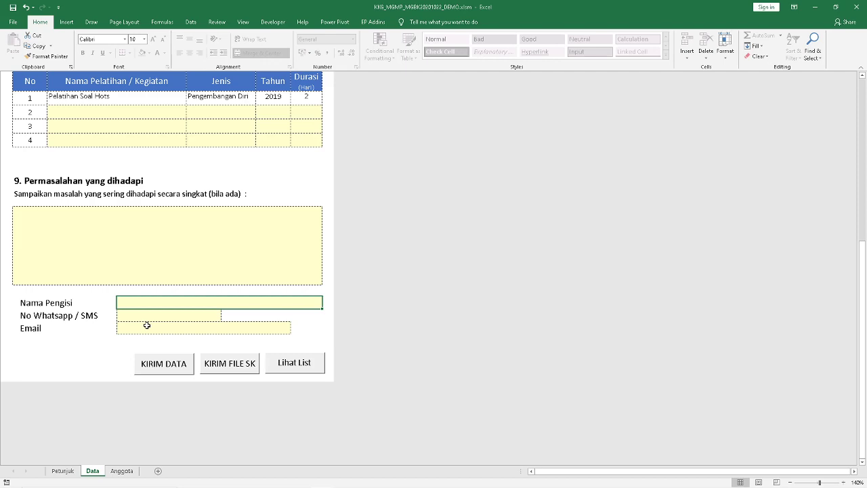
{"action": "type", "text": "A"}
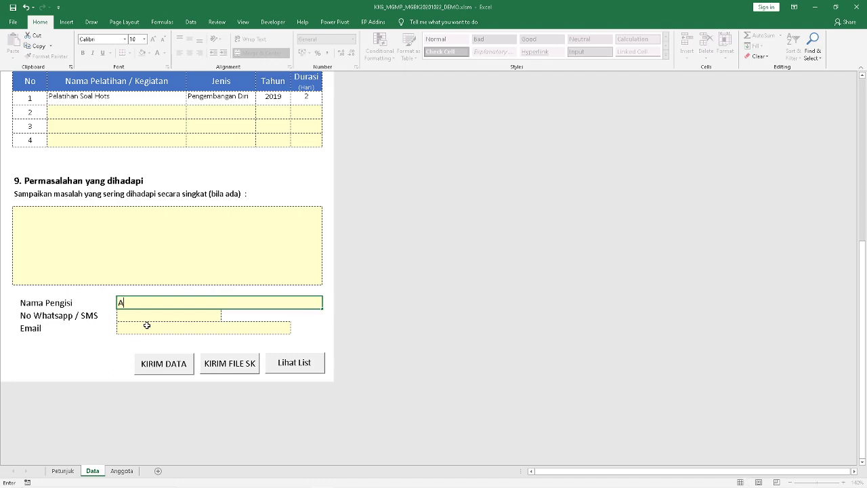
{"action": "type", "text": "bdulah"}
{"action": "key", "text": "Return"}
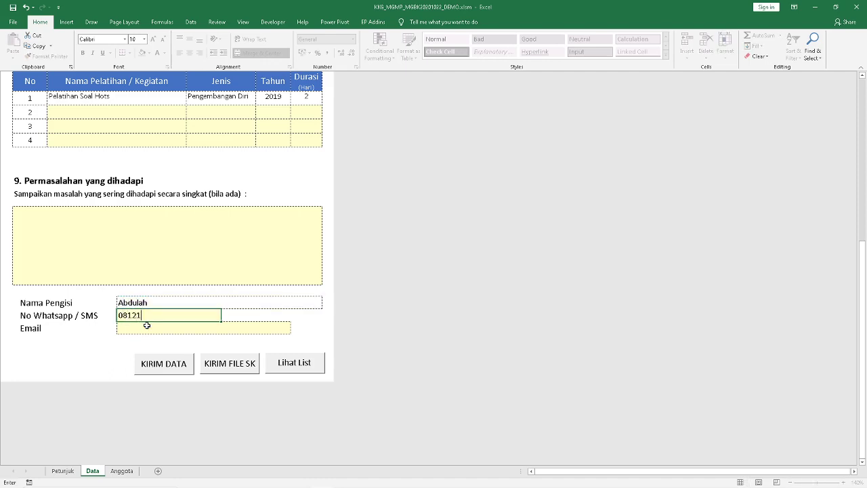
{"action": "key", "text": "Return"}
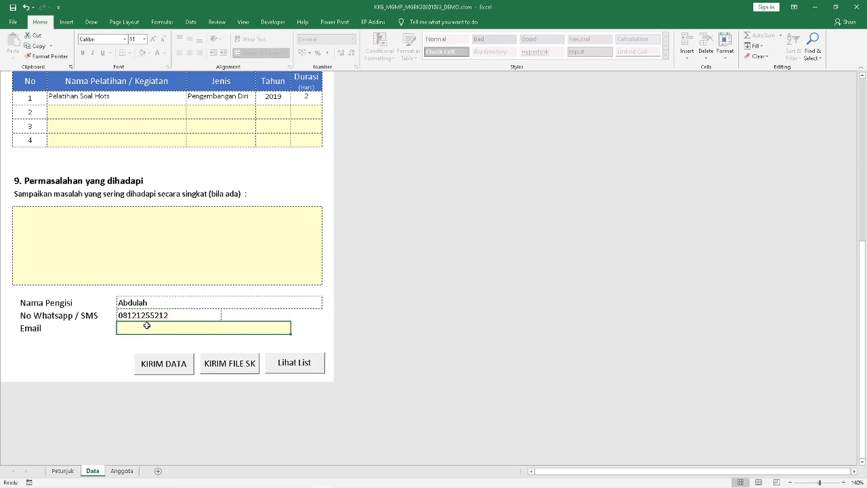
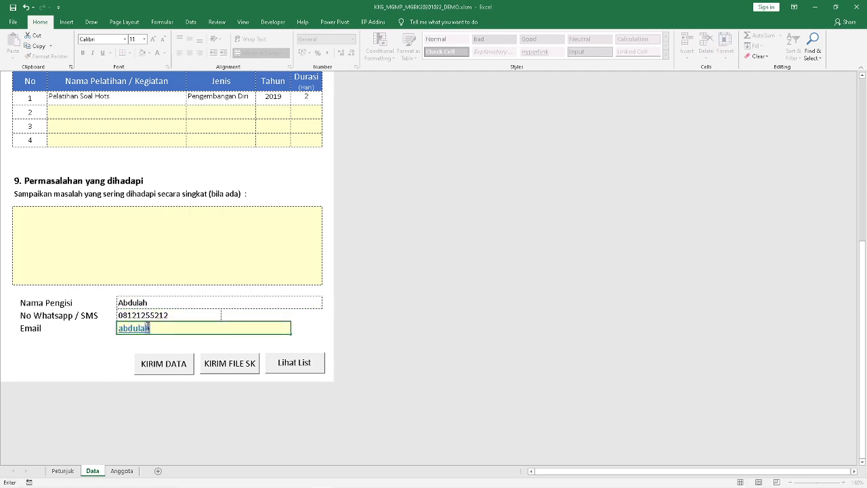
{"action": "left_click", "coordinate": [214, 302]}
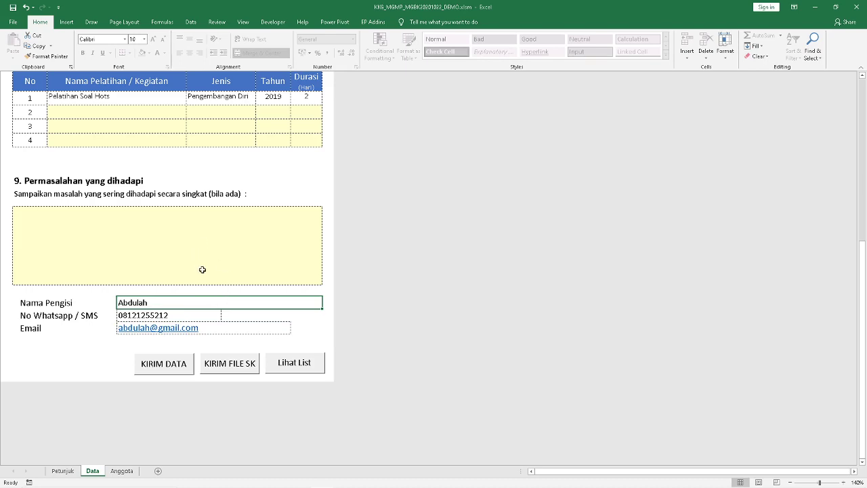
Send the form data to Google Forms with KIRIM DATA and check the delivery confirmation
{"action": "left_click", "coordinate": [166, 366]}
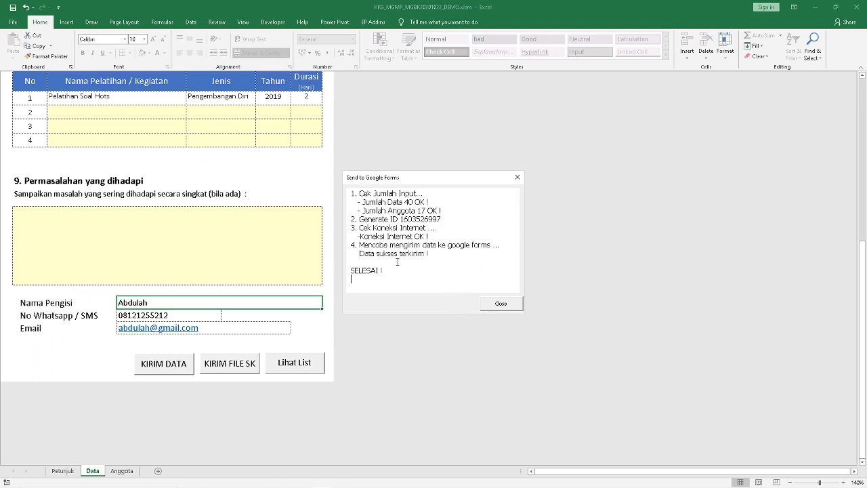
{"action": "left_click", "coordinate": [501, 305]}
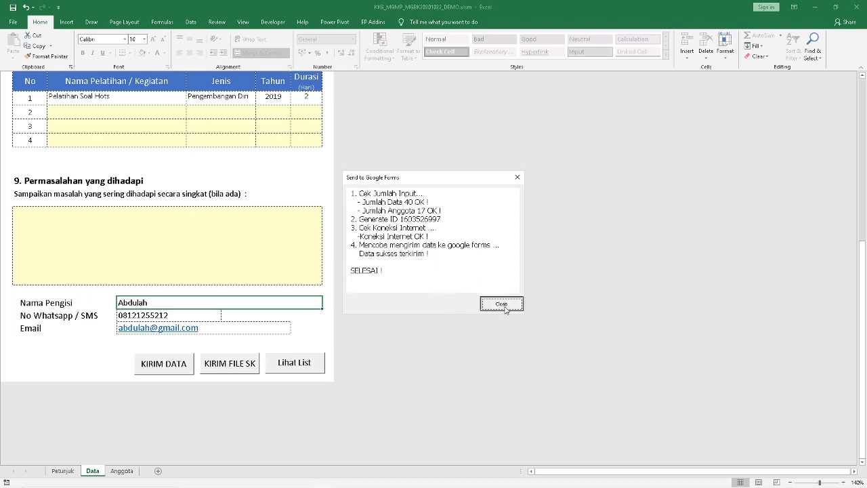
{"action": "left_click", "coordinate": [169, 368]}
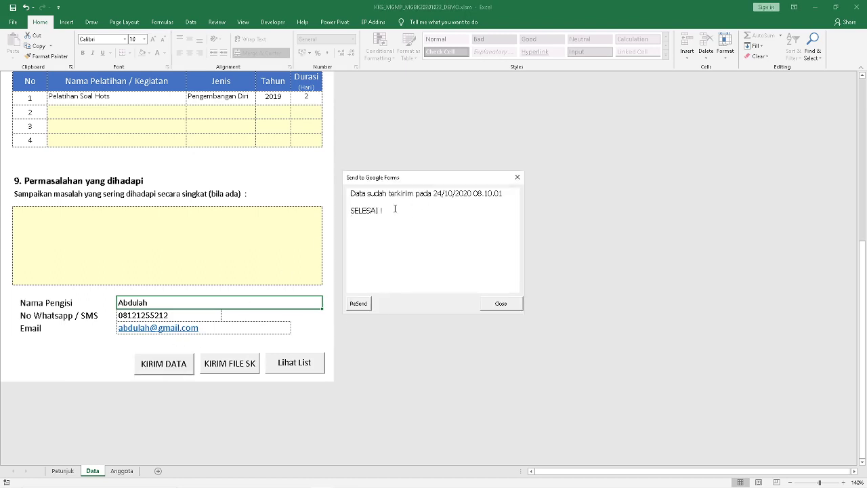
{"action": "left_click_drag", "start_coordinate": [395, 209], "coordinate": [359, 193]}
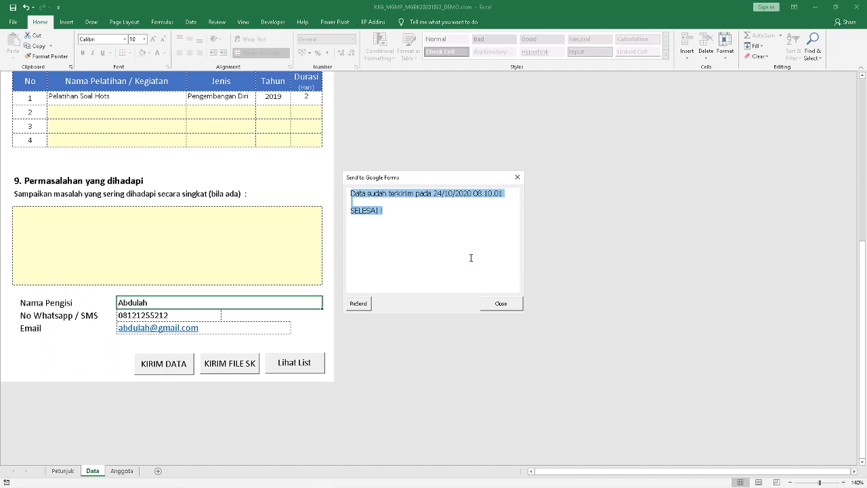
Try ReSend twice, cancelling the ID prompt each time, then close the send report
{"action": "left_click", "coordinate": [360, 306]}
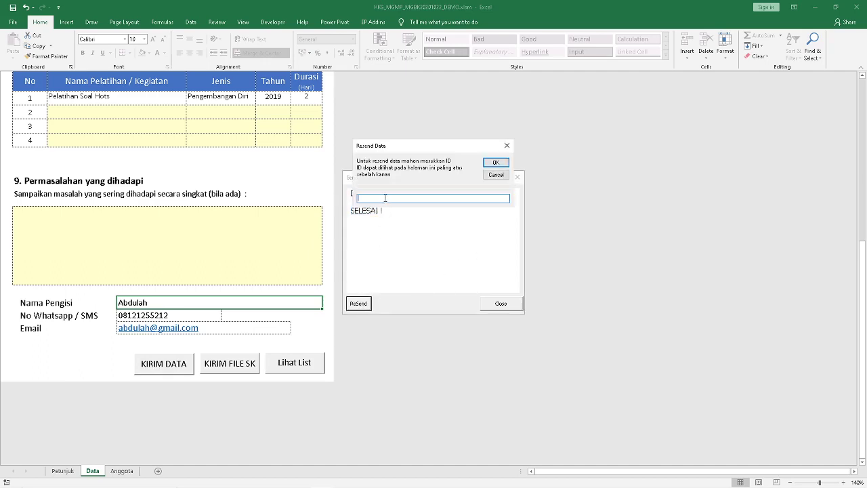
{"action": "left_click", "coordinate": [496, 175]}
{"action": "scroll", "coordinate": [103, 218], "scroll_direction": "up", "scroll_amount": 10}
{"action": "scroll", "coordinate": [103, 218], "scroll_direction": "up", "scroll_amount": 15}
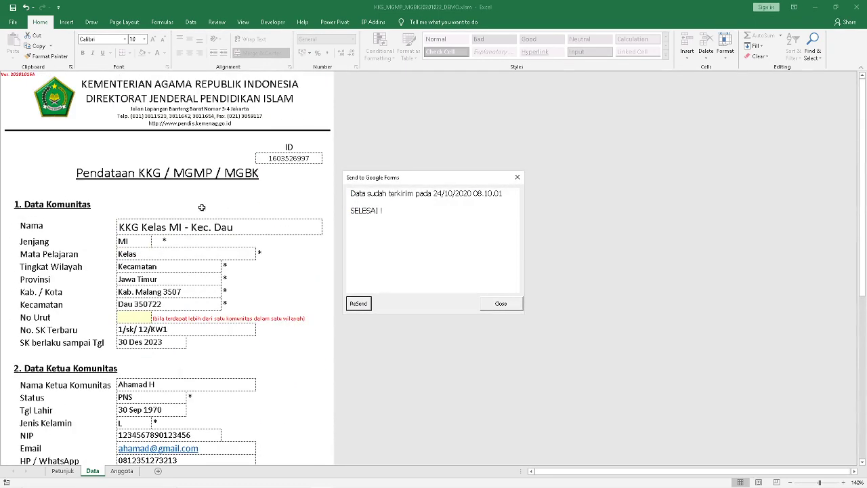
{"action": "left_click", "coordinate": [358, 303]}
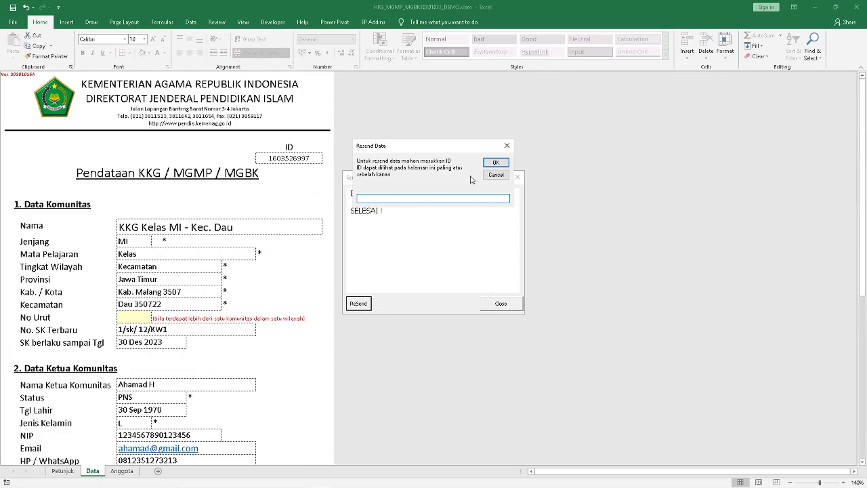
{"action": "left_click", "coordinate": [493, 175]}
{"action": "left_click", "coordinate": [499, 304]}
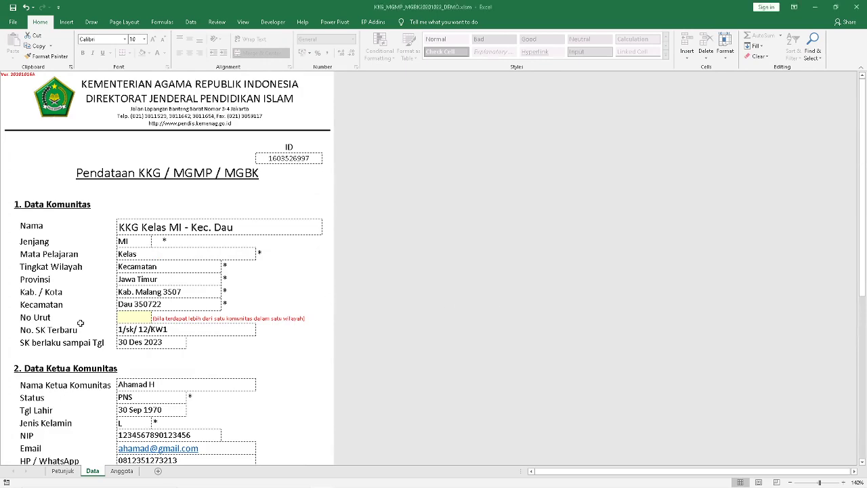
{"action": "scroll", "coordinate": [111, 317], "scroll_direction": "down", "scroll_amount": 20}
{"action": "scroll", "coordinate": [111, 317], "scroll_direction": "down", "scroll_amount": 6}
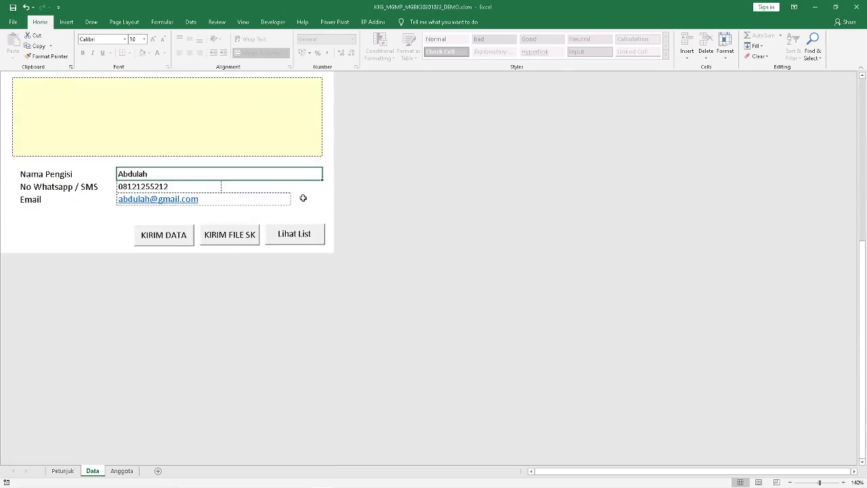
{"action": "scroll", "coordinate": [232, 244], "scroll_direction": "up", "scroll_amount": 2}
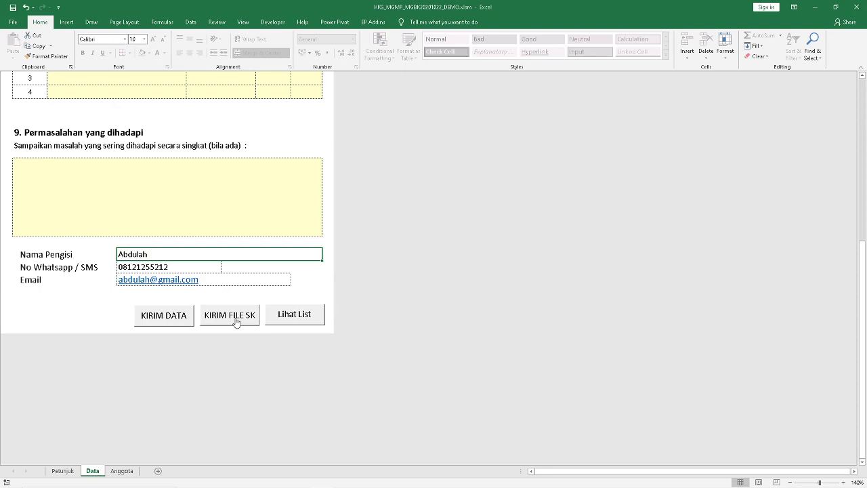
Open the prefilled SK upload form via KIRIM FILE SK
{"action": "left_click", "coordinate": [236, 323]}
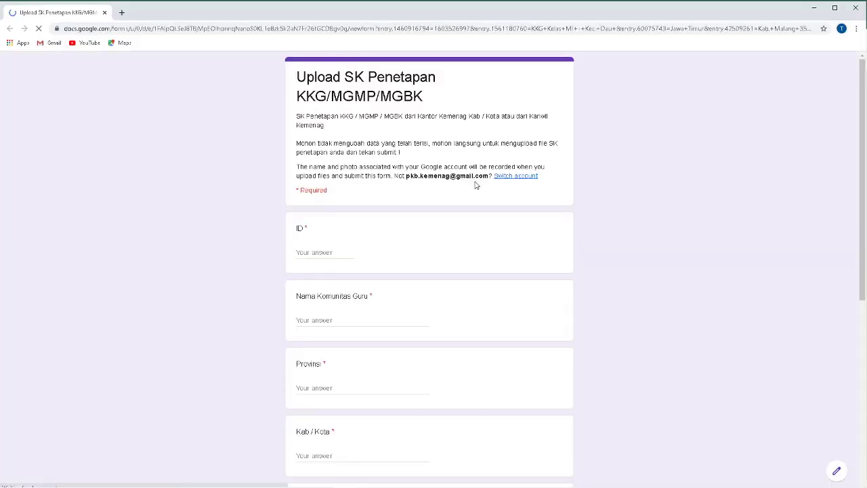
{"action": "scroll", "coordinate": [270, 174], "scroll_direction": "down", "scroll_amount": 1}
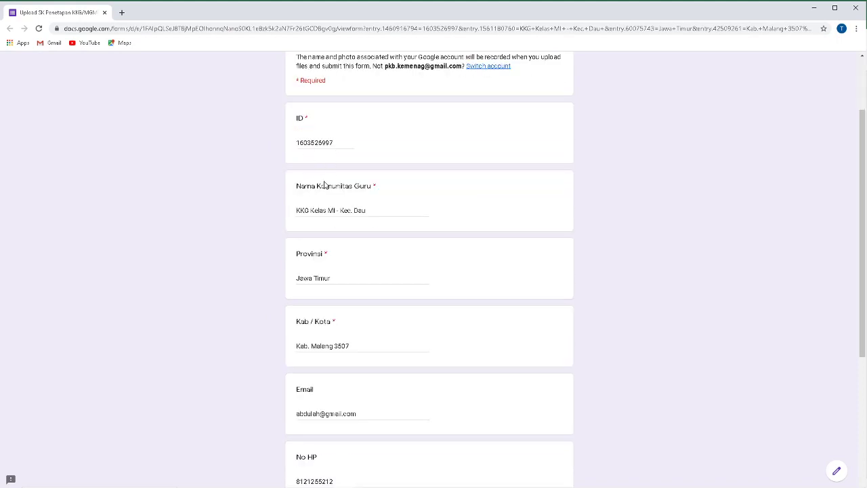
{"action": "scroll", "coordinate": [325, 185], "scroll_direction": "down", "scroll_amount": 3}
{"action": "scroll", "coordinate": [338, 151], "scroll_direction": "up", "scroll_amount": 2}
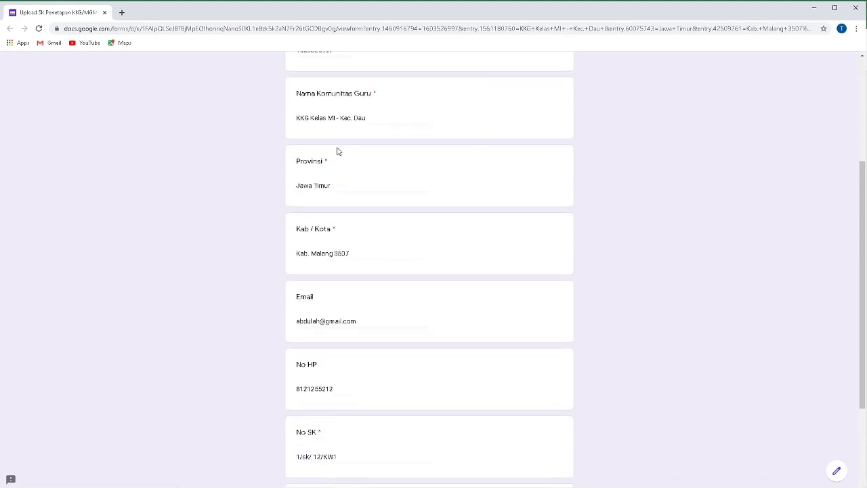
{"action": "scroll", "coordinate": [337, 151], "scroll_direction": "down", "scroll_amount": 2}
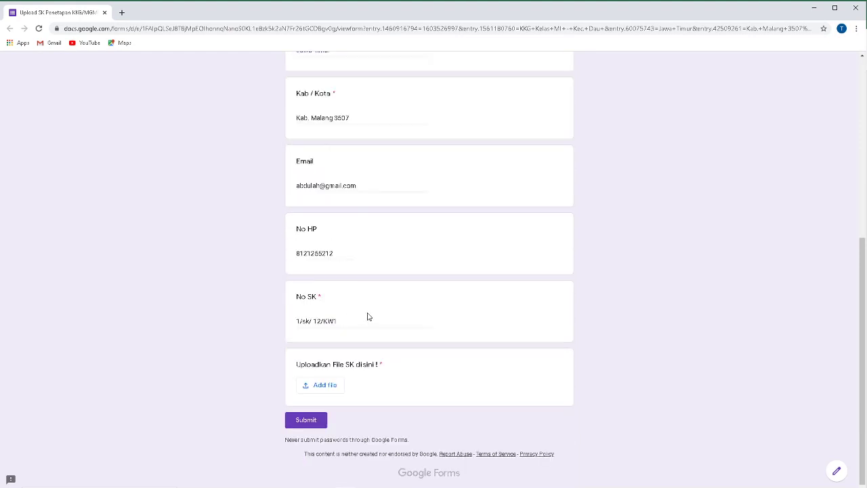
Attach Background Inovasi (2).png from the computer as the SK file and submit the form
{"action": "left_click", "coordinate": [325, 385]}
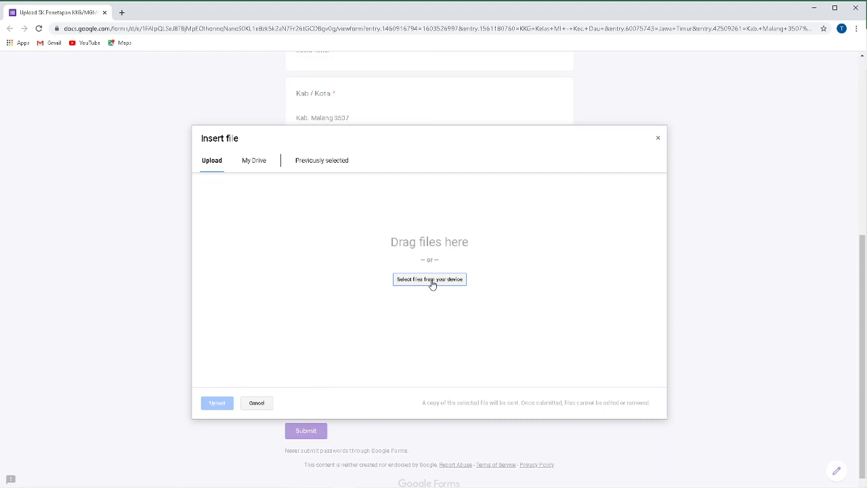
{"action": "left_click", "coordinate": [429, 279]}
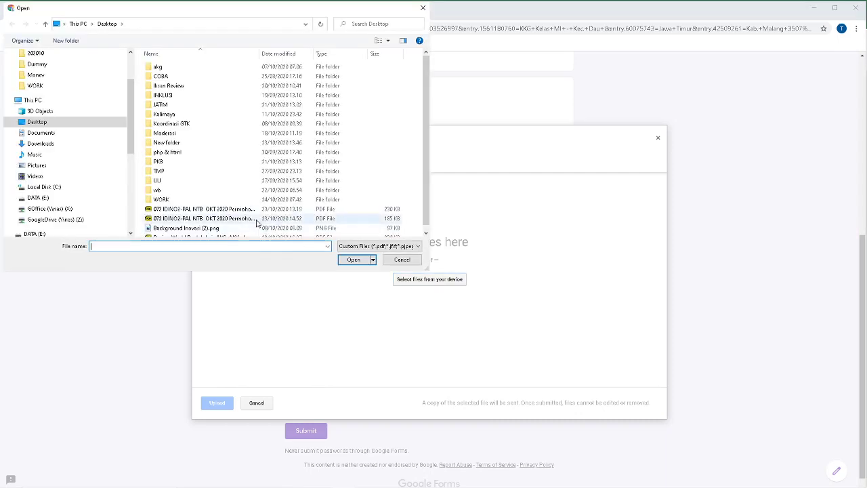
{"action": "scroll", "coordinate": [257, 223], "scroll_direction": "down", "scroll_amount": 1}
{"action": "double_click", "coordinate": [258, 223]}
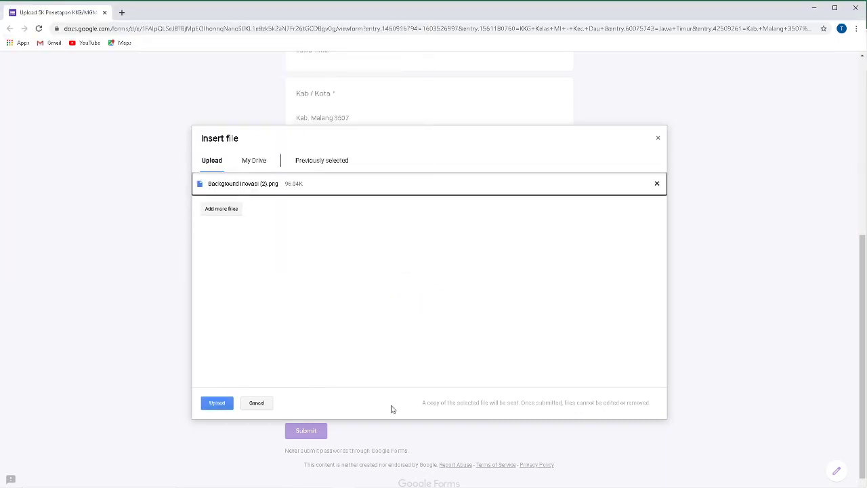
{"action": "left_click", "coordinate": [223, 404]}
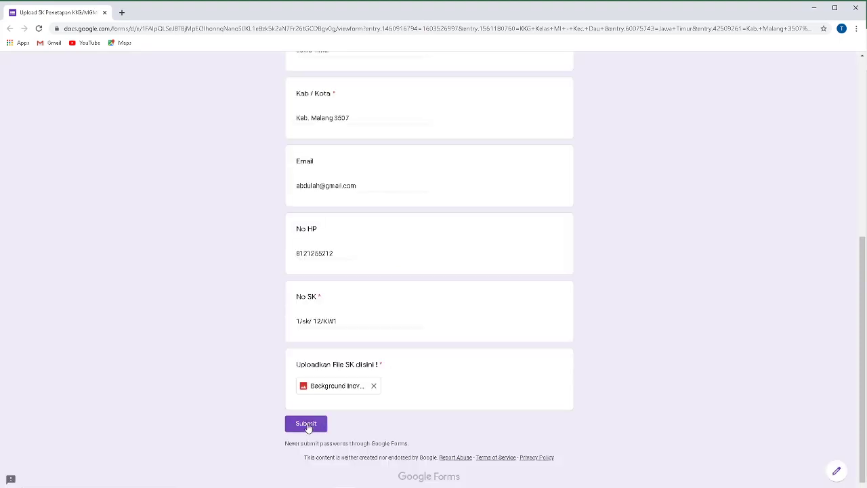
{"action": "left_click", "coordinate": [306, 424]}
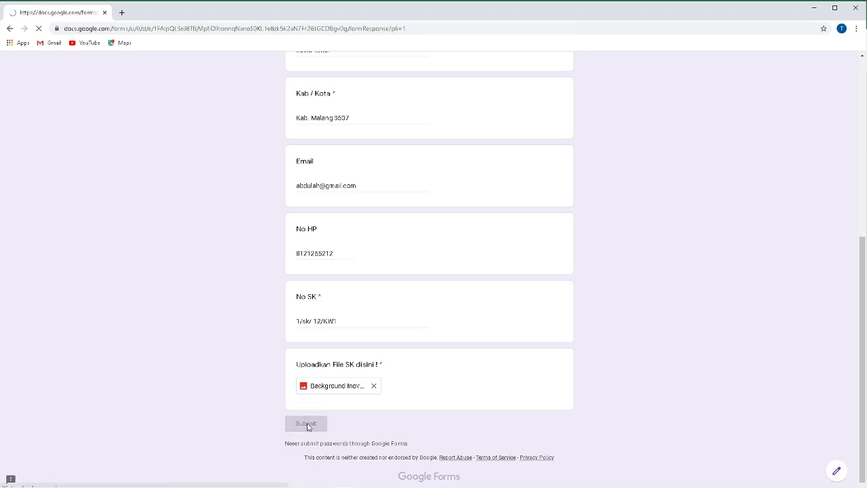
Return to the workbook, review the KKG Kelas MI - Kec. Dau entry in the GuruRekap list, then close it
{"action": "left_click", "coordinate": [857, 8]}
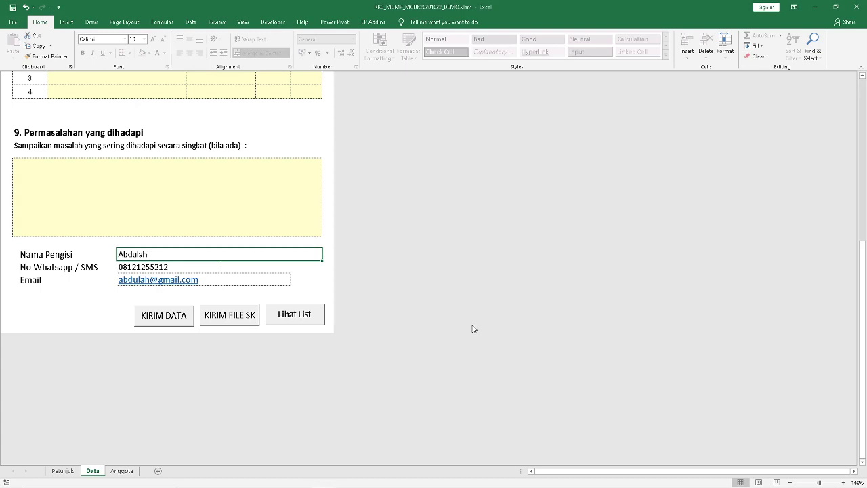
{"action": "left_click", "coordinate": [300, 321]}
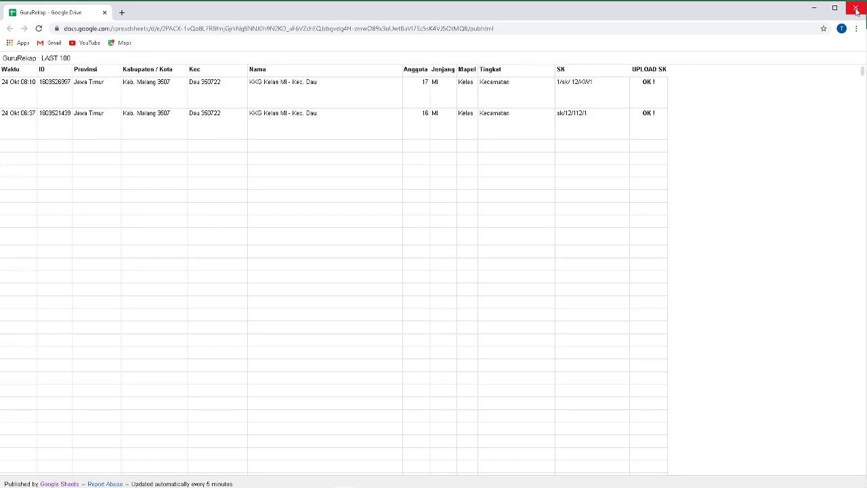
{"action": "left_click", "coordinate": [857, 9]}
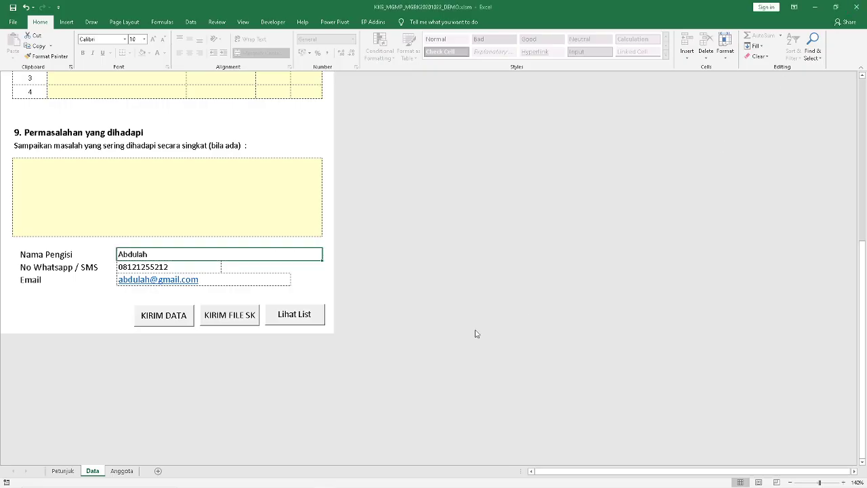